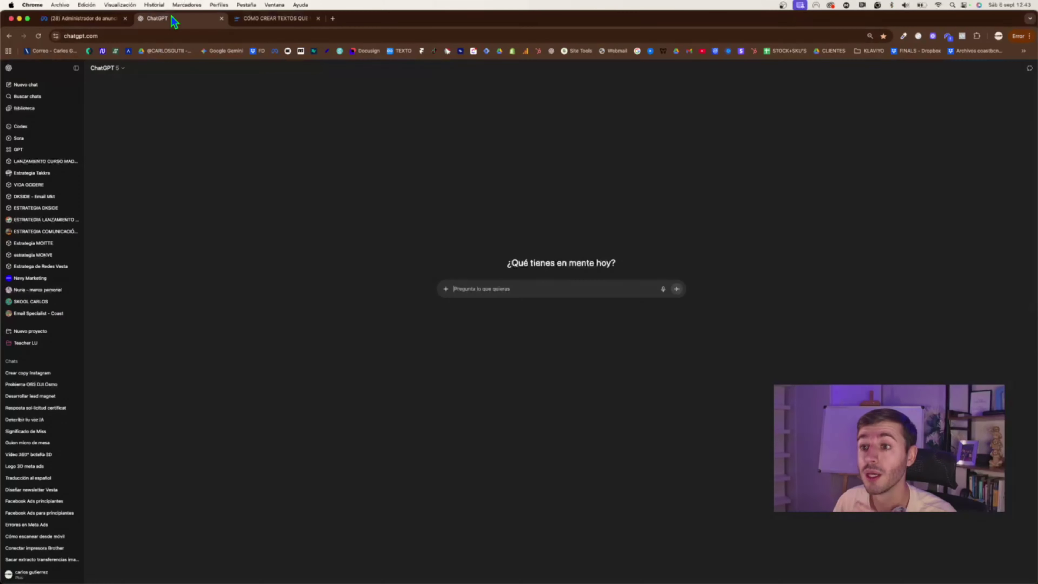
Step: Copy PROMPT INICIAL from the Notion guide into a new ChatGPT chat, filling its brackets with graphic-design software, Procreate brushes and the designers' problem
{"action": "left_click", "coordinate": [300, 19]}
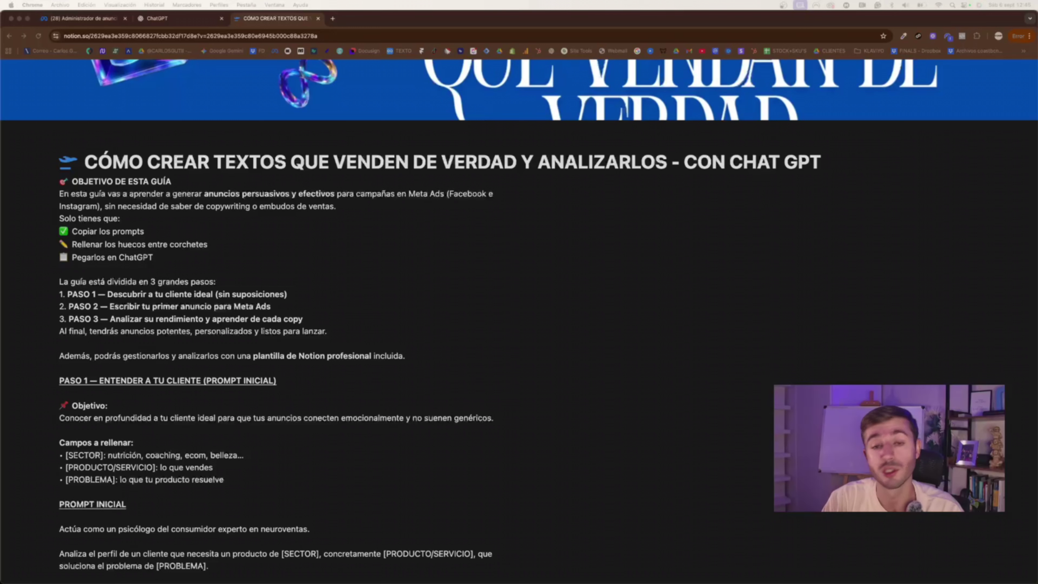
{"action": "scroll", "coordinate": [115, 274], "scroll_direction": "down", "scroll_amount": 5}
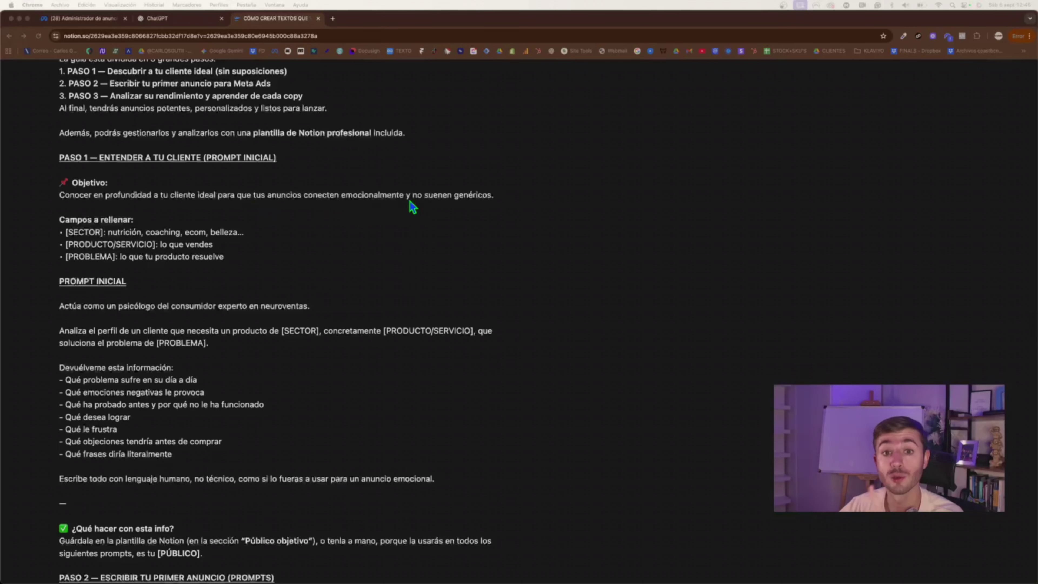
{"action": "scroll", "coordinate": [188, 334], "scroll_direction": "down", "scroll_amount": 2}
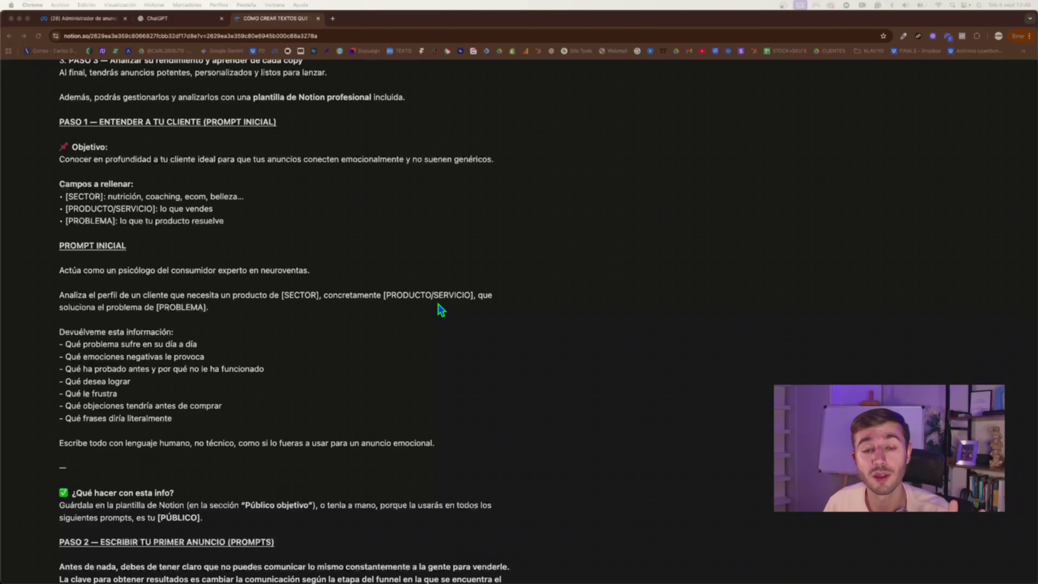
{"action": "left_click", "coordinate": [59, 269]}
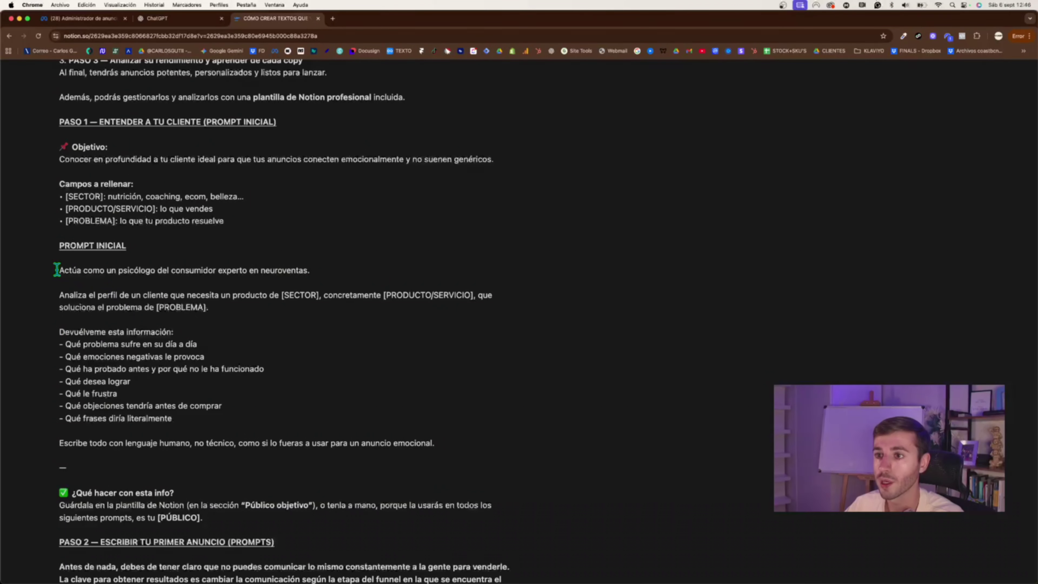
{"action": "left_click_drag", "start_coordinate": [59, 270], "coordinate": [475, 446]}
{"action": "key", "text": "super+c"}
{"action": "left_click", "coordinate": [176, 19]}
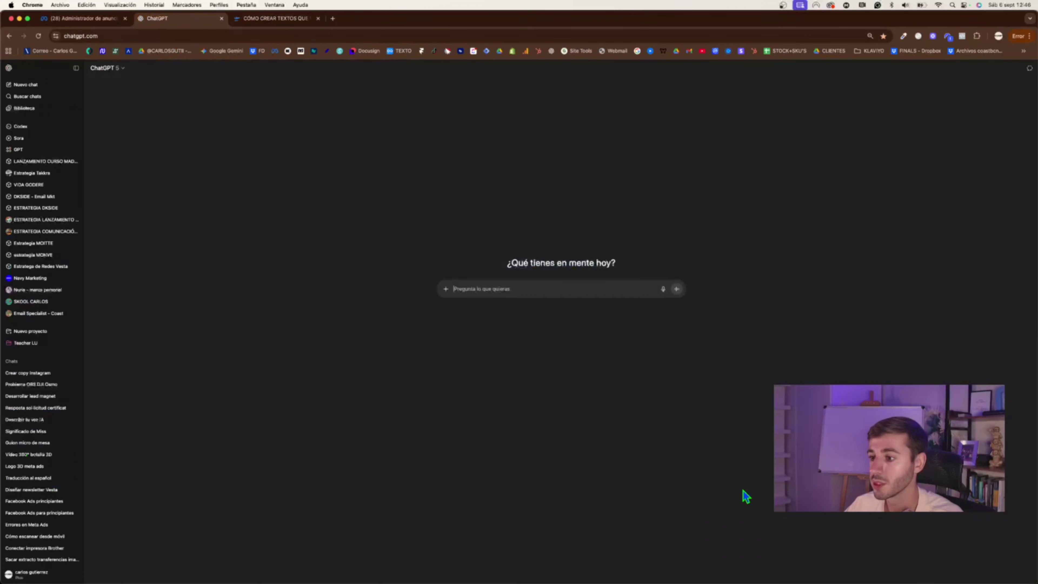
{"action": "key", "text": "super+v"}
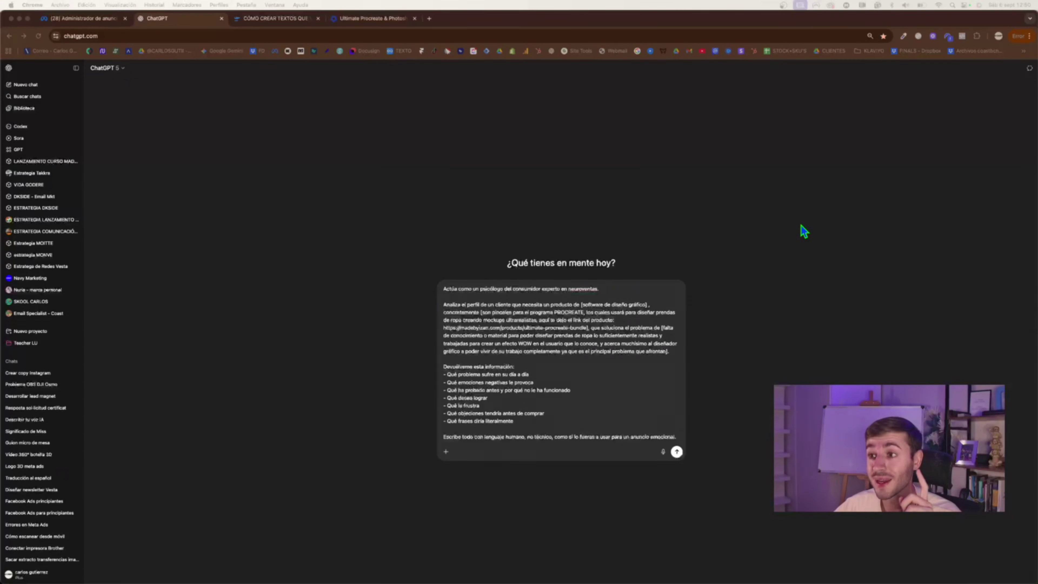
Step: Examine the Ultimate Procreate & Photoshop Bundle product page, including its description, brush overview image and before/after hoodie image
{"action": "left_click", "coordinate": [368, 18]}
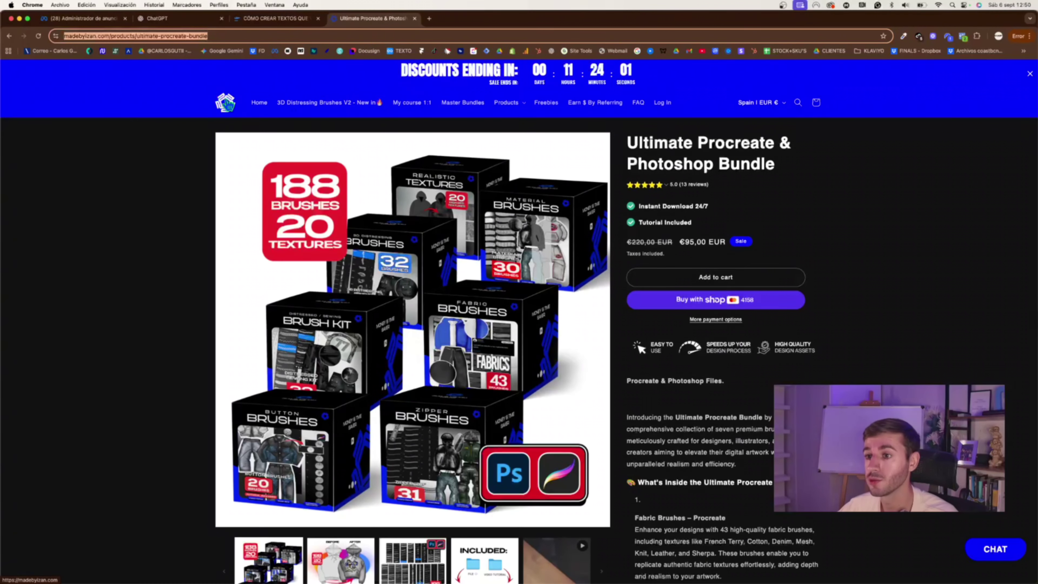
{"action": "scroll", "coordinate": [448, 265], "scroll_direction": "down", "scroll_amount": 3}
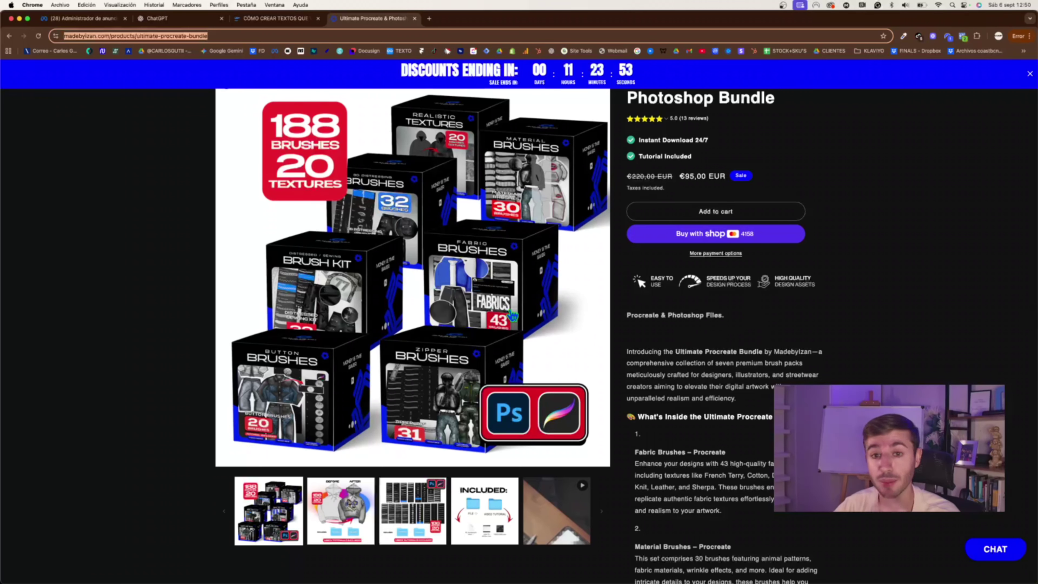
{"action": "scroll", "coordinate": [802, 375], "scroll_direction": "up", "scroll_amount": 1}
{"action": "scroll", "coordinate": [802, 376], "scroll_direction": "up", "scroll_amount": 3}
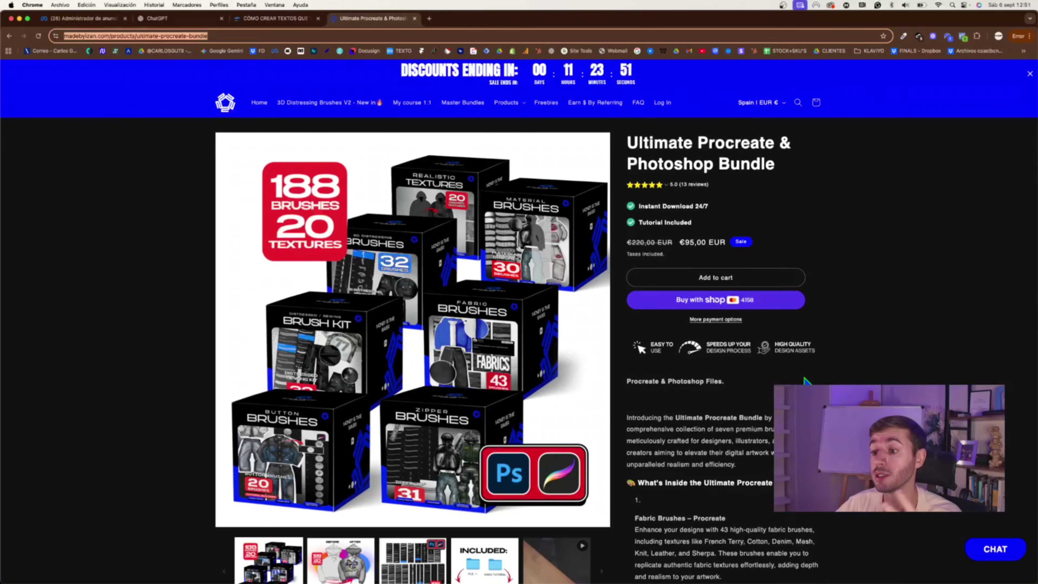
{"action": "scroll", "coordinate": [470, 442], "scroll_direction": "down", "scroll_amount": 3}
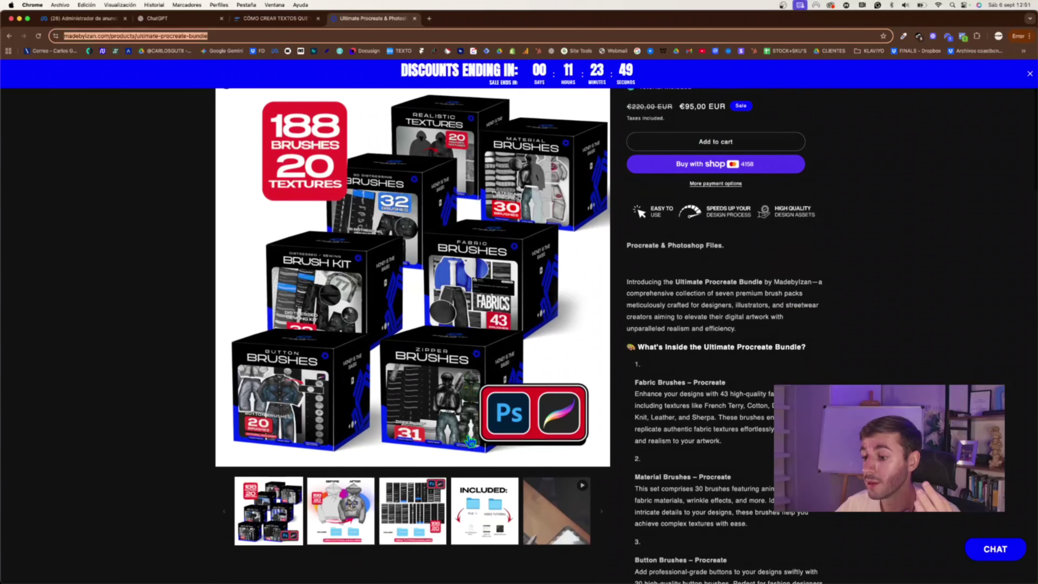
{"action": "left_click", "coordinate": [418, 525]}
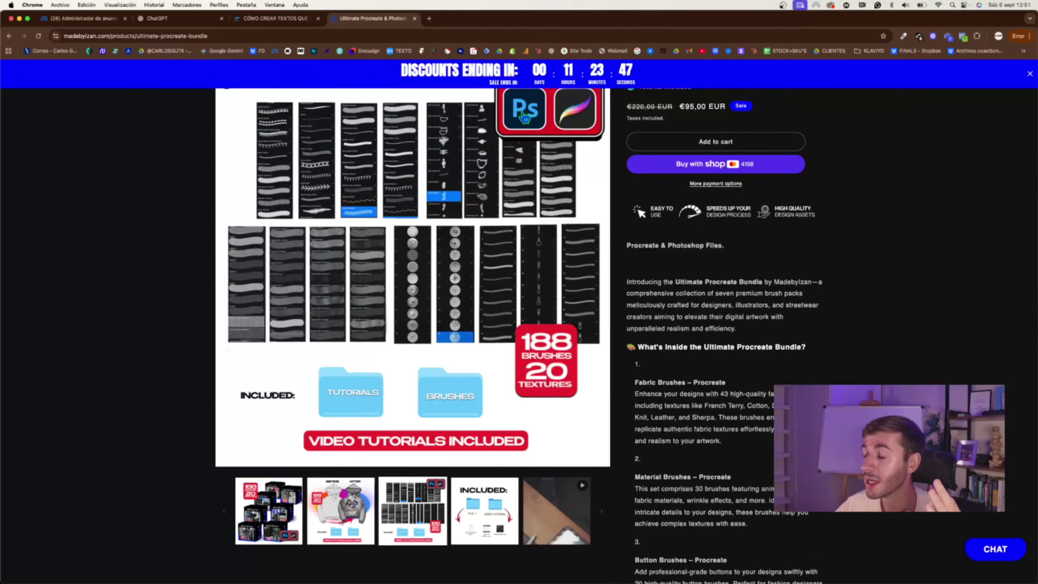
{"action": "scroll", "coordinate": [499, 198], "scroll_direction": "up", "scroll_amount": 1}
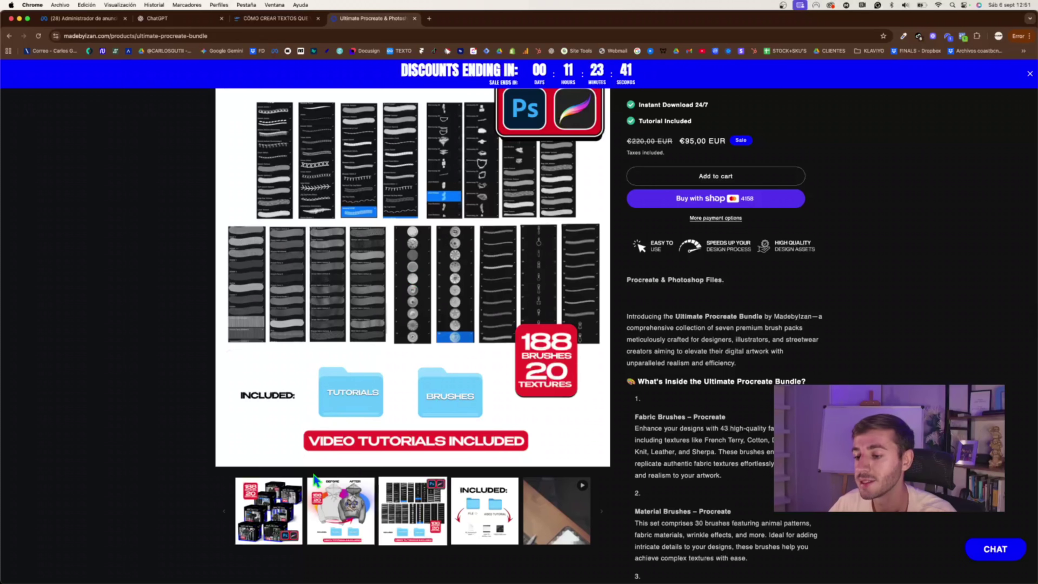
{"action": "left_click", "coordinate": [342, 518]}
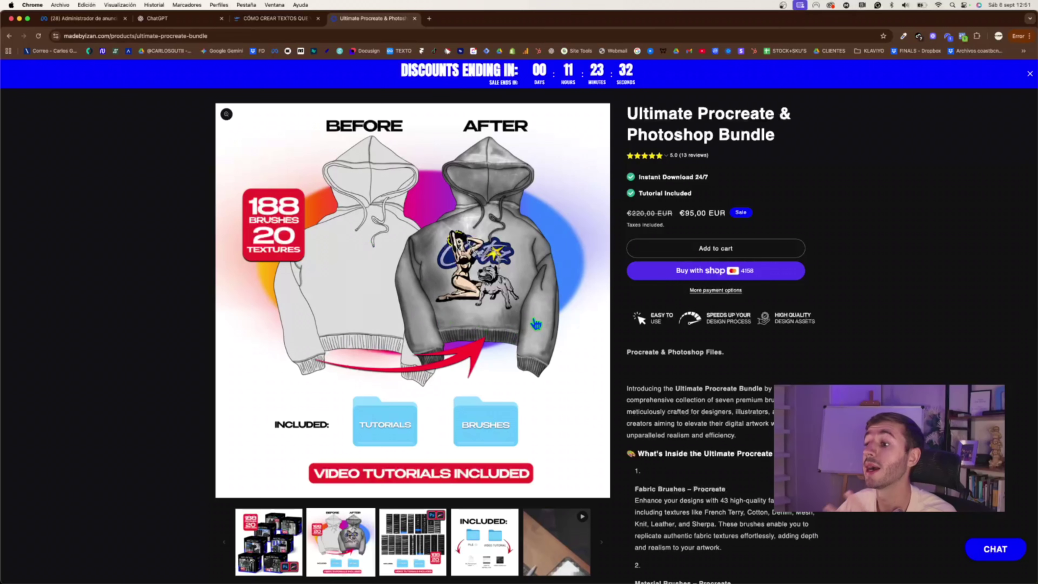
{"action": "scroll", "coordinate": [471, 283], "scroll_direction": "up", "scroll_amount": 1}
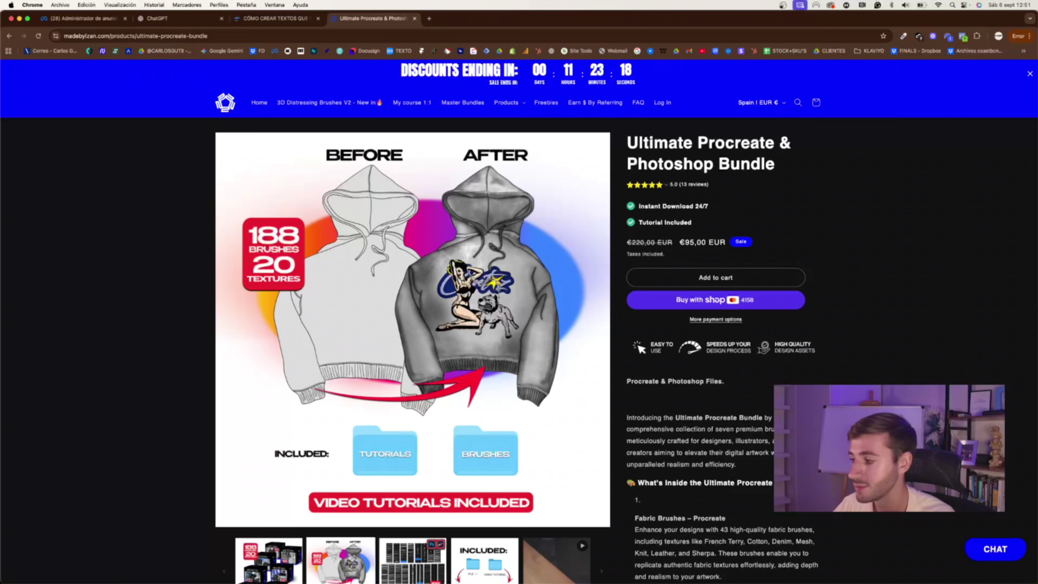
Step: Send the customer-profile prompt in ChatGPT, and follow up asking it to memorise the potential customer's information for the next prompts
{"action": "key", "text": "super+2"}
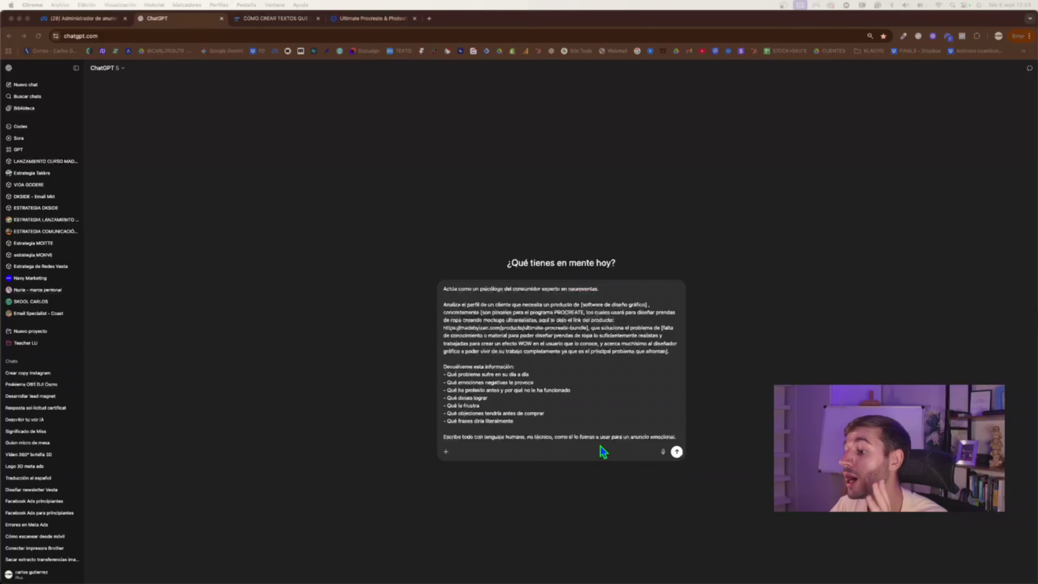
{"action": "left_click", "coordinate": [677, 451]}
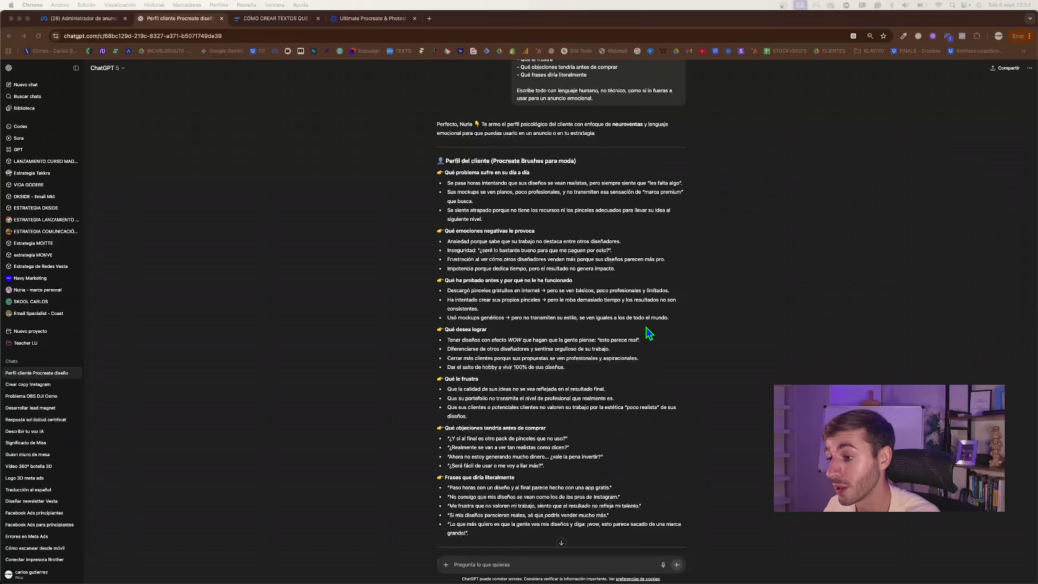
{"action": "scroll", "coordinate": [491, 250], "scroll_direction": "down", "scroll_amount": 1}
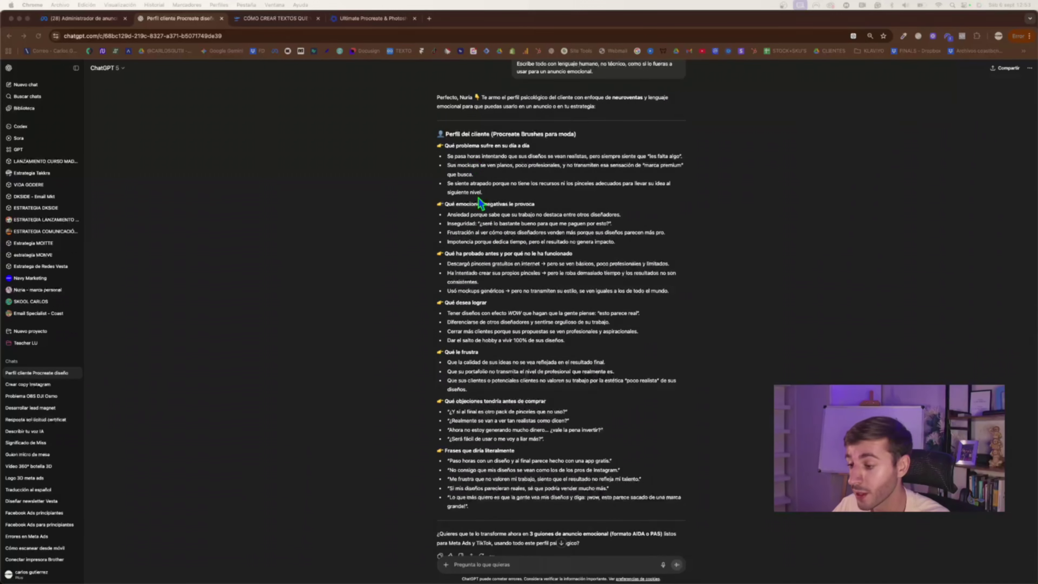
{"action": "scroll", "coordinate": [479, 197], "scroll_direction": "down", "scroll_amount": 2}
{"action": "left_click", "coordinate": [537, 569]}
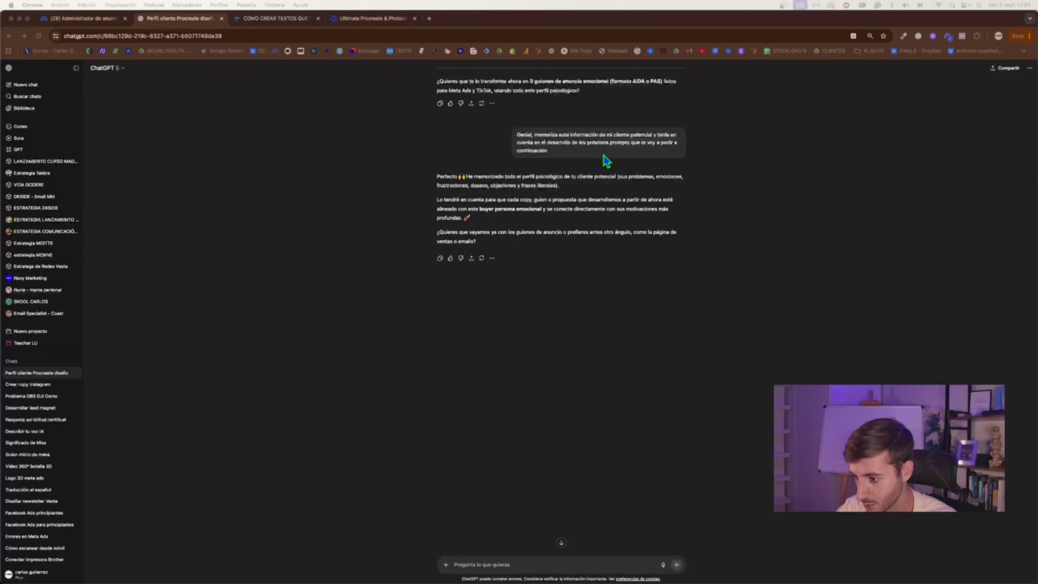
Step: Copy PROMPT #1 (TOP OF FUNNEL - TOFU) from the Notion guide into the message box of the customer-profile chat in ChatGPT
{"action": "key", "text": "ctrl+Tab"}
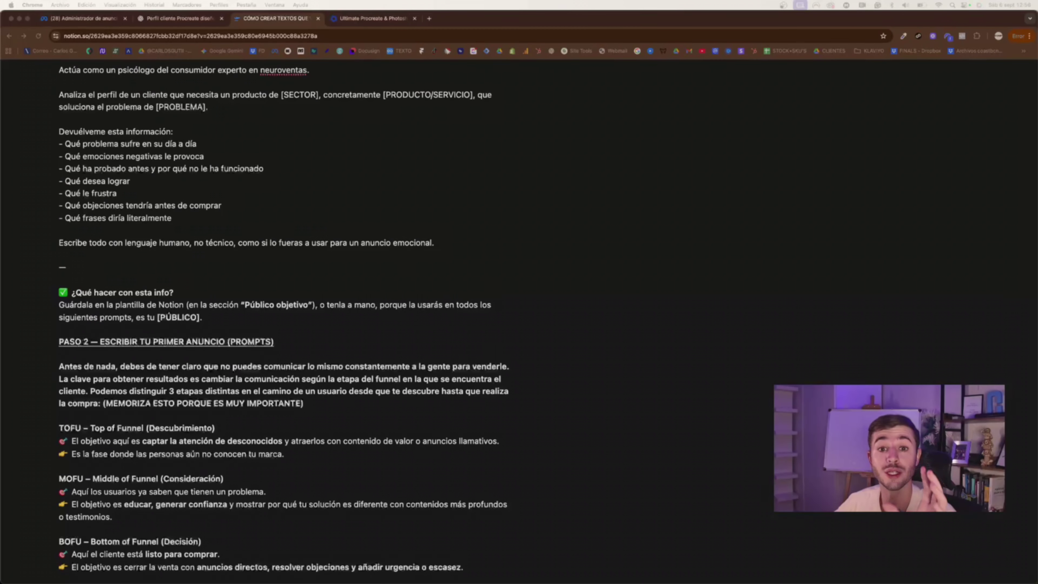
{"action": "scroll", "coordinate": [279, 226], "scroll_direction": "up", "scroll_amount": 2}
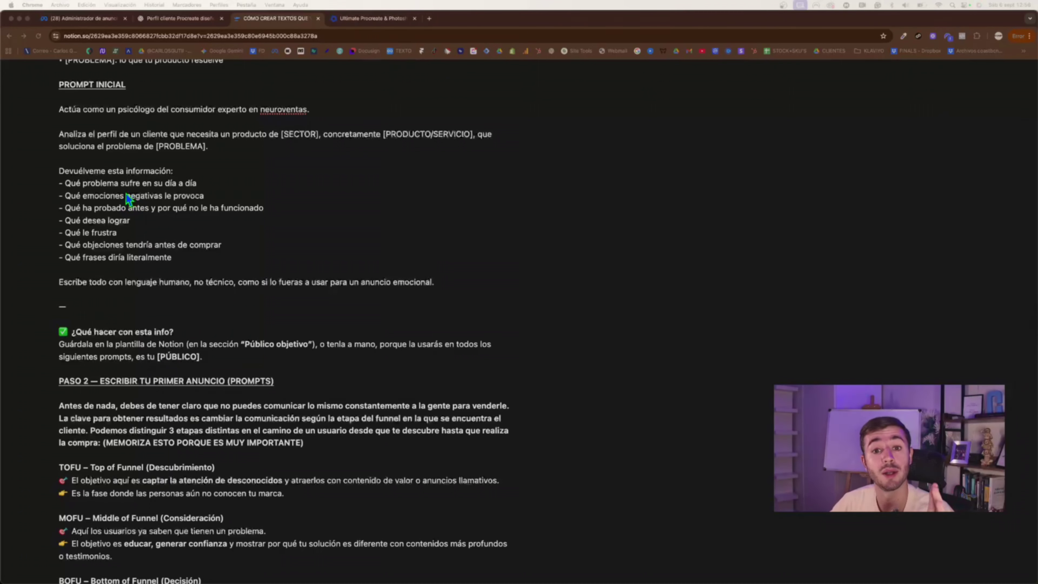
{"action": "scroll", "coordinate": [764, 329], "scroll_direction": "down", "scroll_amount": 5}
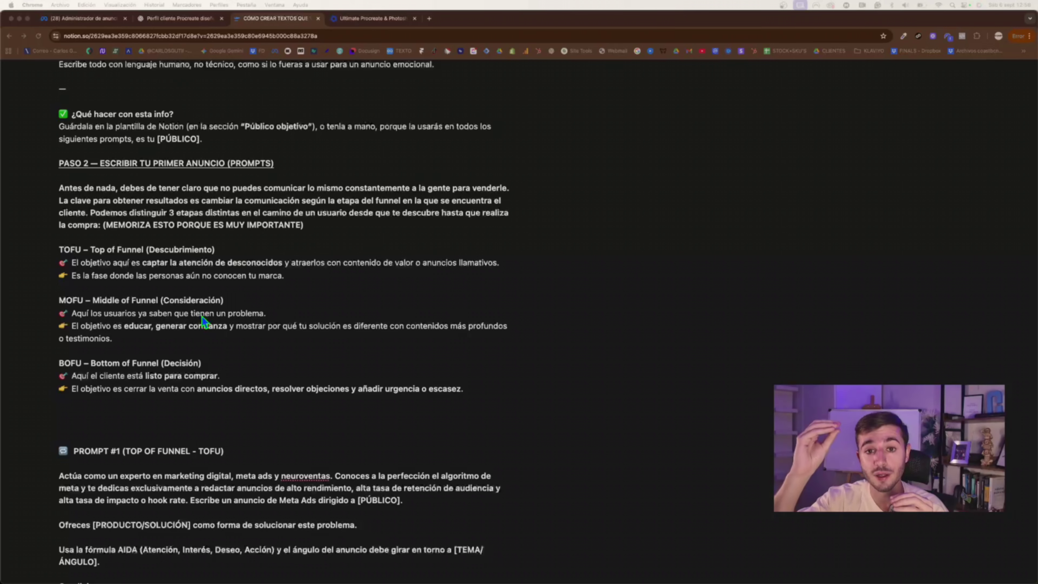
{"action": "scroll", "coordinate": [202, 316], "scroll_direction": "down", "scroll_amount": 3}
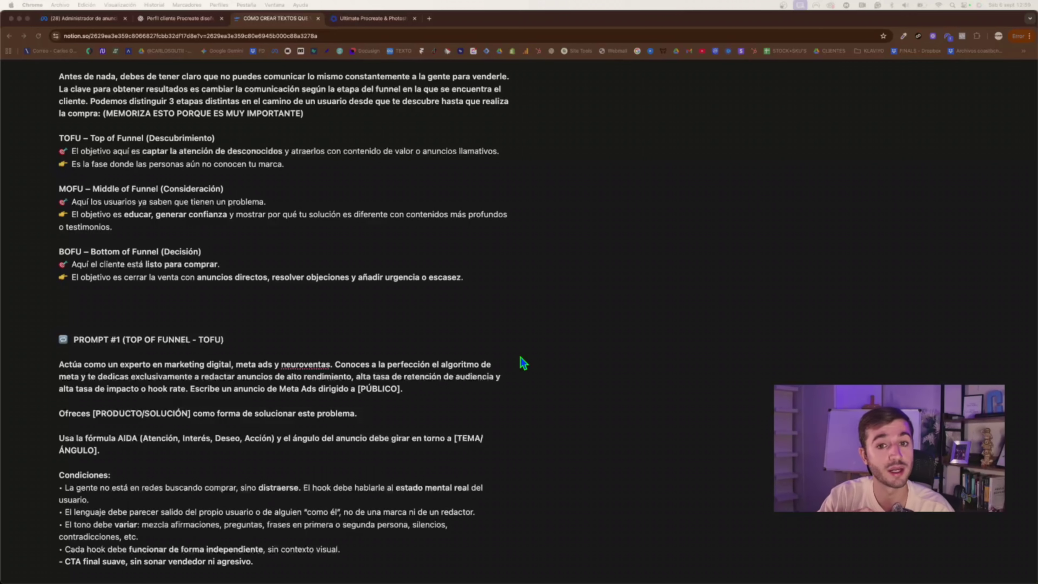
{"action": "scroll", "coordinate": [524, 363], "scroll_direction": "down", "scroll_amount": 3}
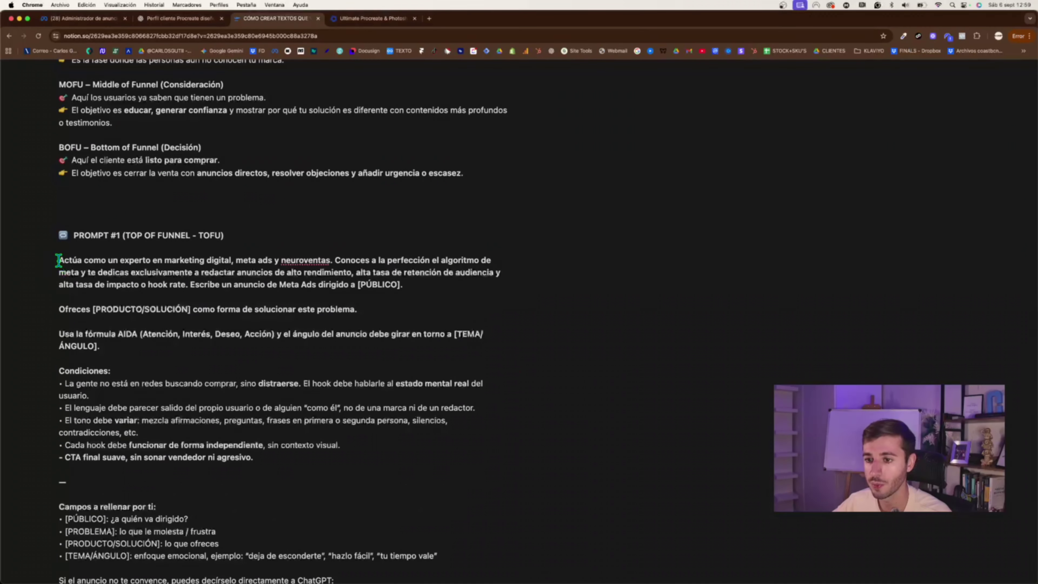
{"action": "left_click_drag", "start_coordinate": [59, 260], "coordinate": [356, 461]}
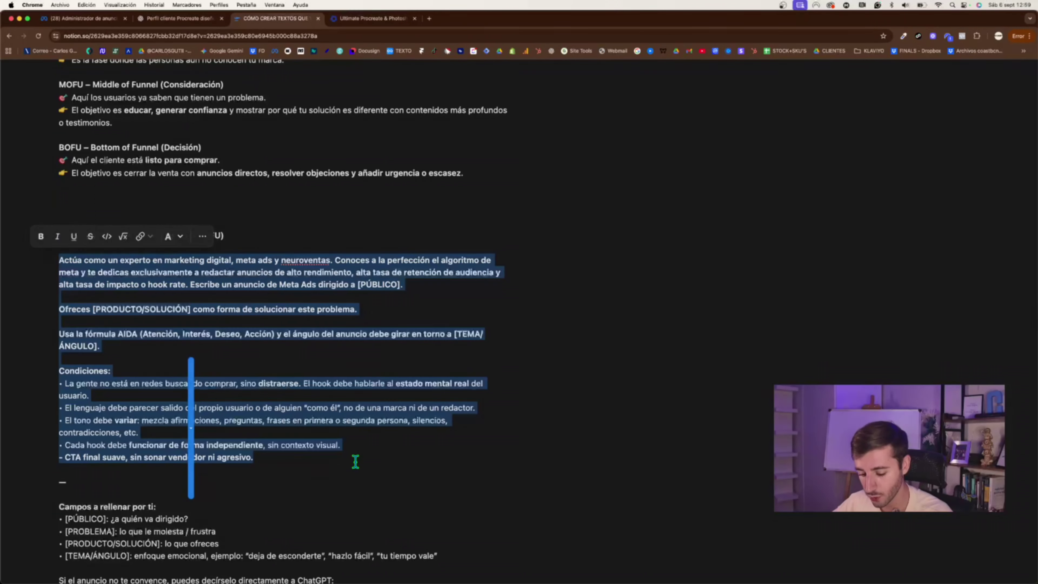
{"action": "left_click", "coordinate": [372, 20]}
{"action": "left_click", "coordinate": [164, 20]}
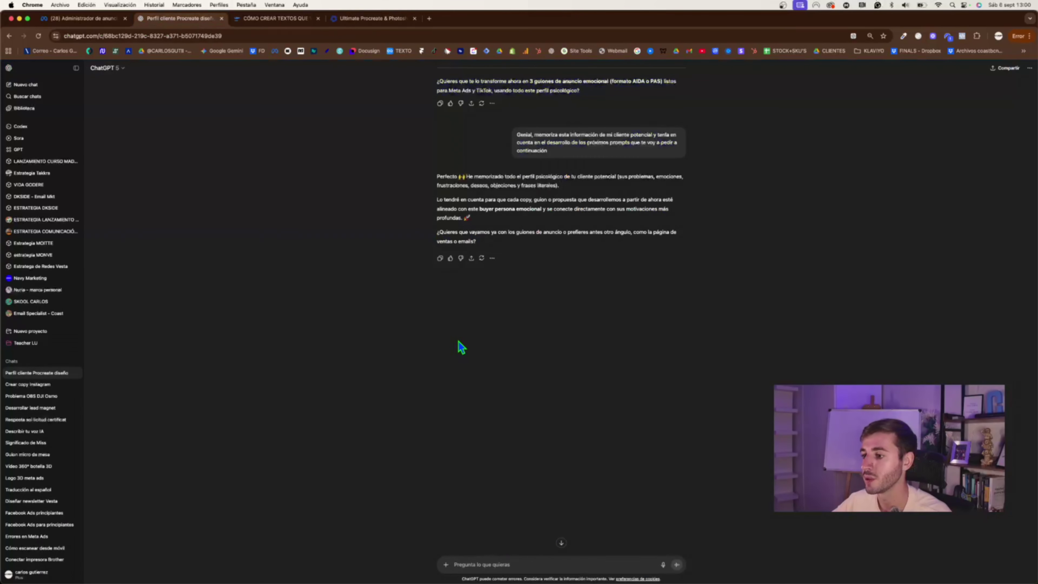
{"action": "left_click", "coordinate": [490, 565]}
{"action": "type", "text": "Actúa como un experto en marketing digital, meta ads y neuroventas. Conoces a la perfección el algoritmo de meta y te dedicas exclusivamente a redactar anuncios de alto rendimiento, alta tasa de retención de audiencia y alta tasa de impacto o hook rate. Escribe un anuncio de Meta Ads dirigido a [PÚBLICO].  Ofreces [PRODUCTO/SOLUCIÓN] como forma de solucionar este problema.  Usa la fórmula AIDA (Atención, Interés, Deseo, Acción) y el ángulo del anuncio debe girar en torno a [TEMA/ÁNGULO].  Condiciones: • La gente no está en redes buscando comprar, sino distraerse. El hook debe hablarle al estado mental real del usuario. • El lenguaje debe parecer salido del propio usuario o de alguien \"como él\", no de una marca ni de un redactor. • El tono debe variar: mezcla afirmaciones, preguntas, frases en primera o segunda persona, silencios, contradicciones, etc. • Cada hook debe funcionar de forma independiente, sin contexto visual. • CTA final suave, sin sonar vendedor ni agresivo."}
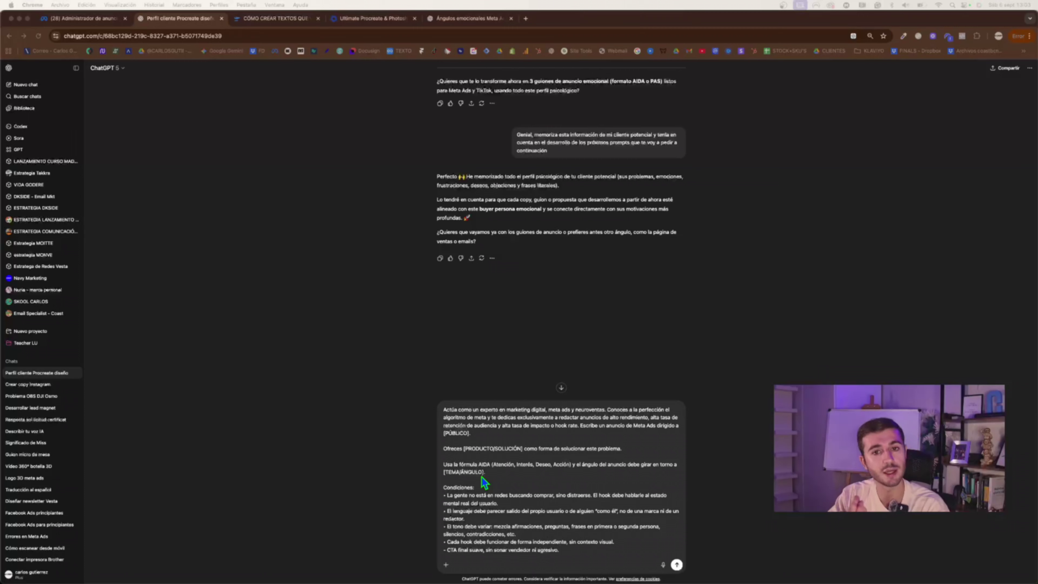
Step: Examine the emotional angles for Meta Ads in the other ChatGPT chat, highlighting "El sueño frustrado" and "El efecto WOW que falta"
{"action": "left_click", "coordinate": [451, 20]}
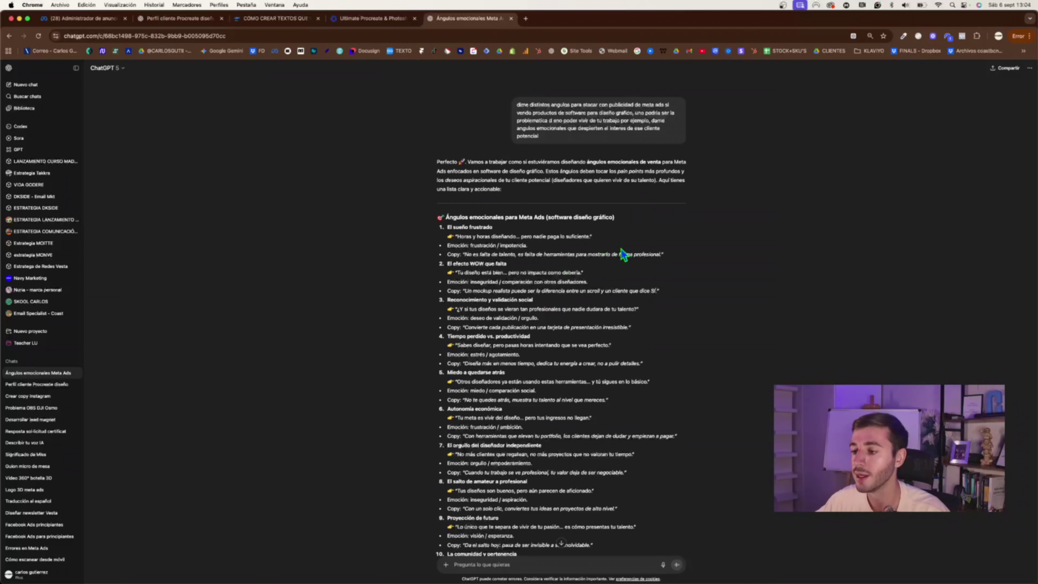
{"action": "left_click_drag", "start_coordinate": [446, 228], "coordinate": [502, 232]}
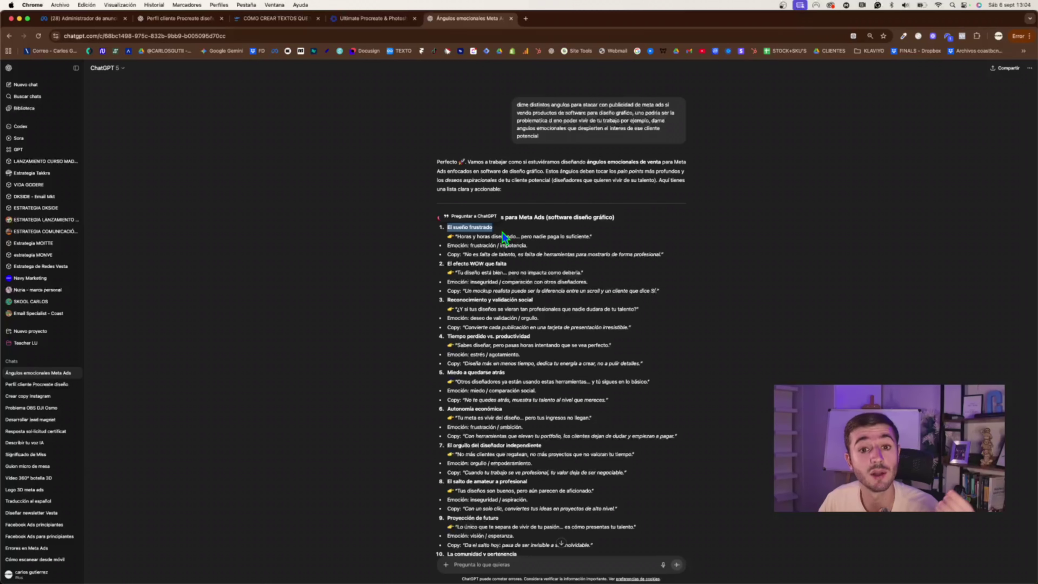
{"action": "left_click_drag", "start_coordinate": [446, 265], "coordinate": [513, 265]}
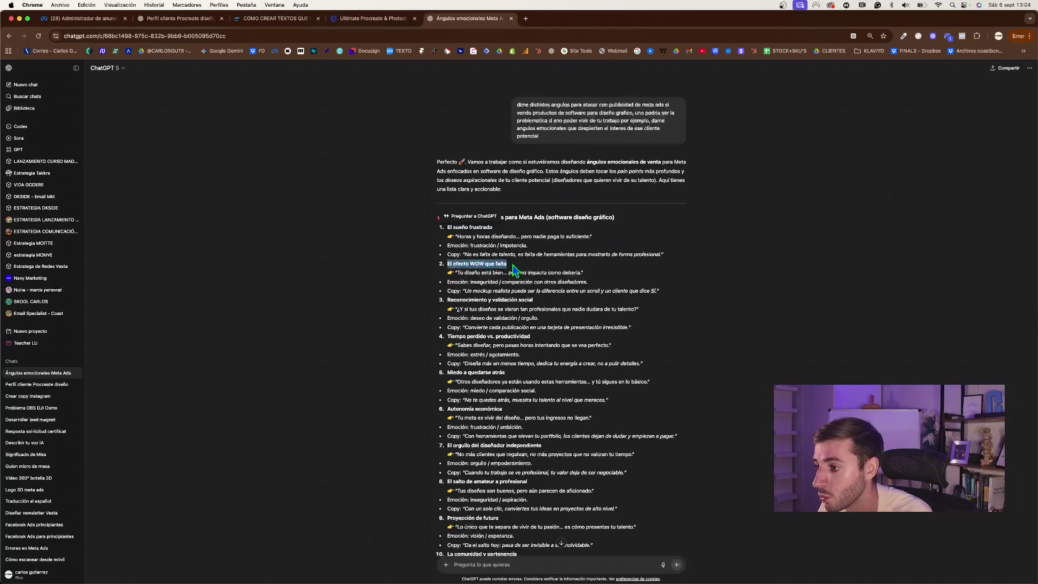
{"action": "left_click", "coordinate": [515, 264]}
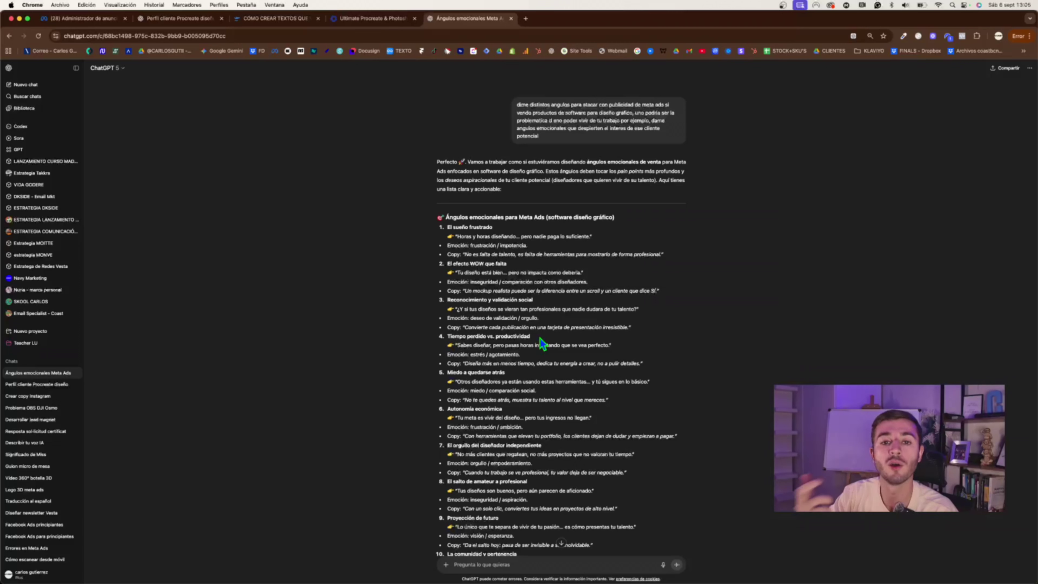
{"action": "scroll", "coordinate": [570, 425], "scroll_direction": "down", "scroll_amount": 2}
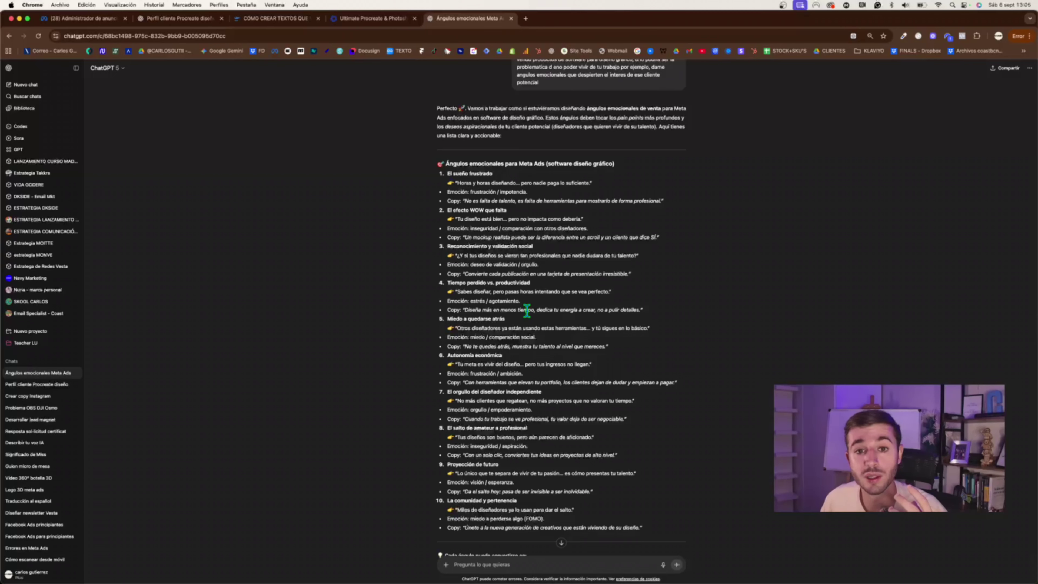
Step: In the customer-profile chat, fill the [PÚBLICO] placeholder of the TOFU prompt with the copied customer profile
{"action": "key", "text": "super+2"}
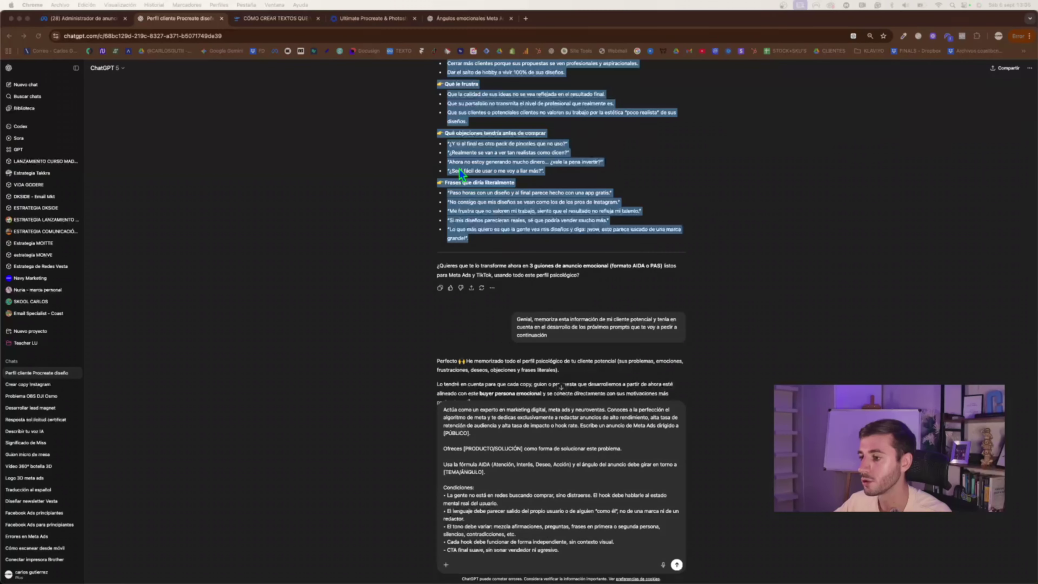
{"action": "scroll", "coordinate": [459, 169], "scroll_direction": "up", "scroll_amount": 5}
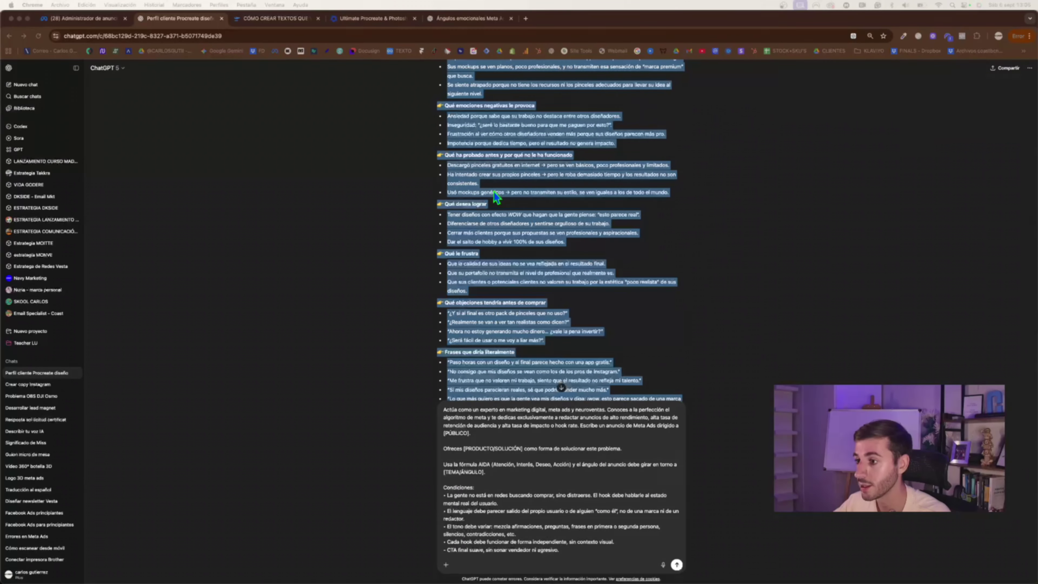
{"action": "scroll", "coordinate": [496, 193], "scroll_direction": "down", "scroll_amount": 5}
{"action": "scroll", "coordinate": [542, 210], "scroll_direction": "up", "scroll_amount": 10}
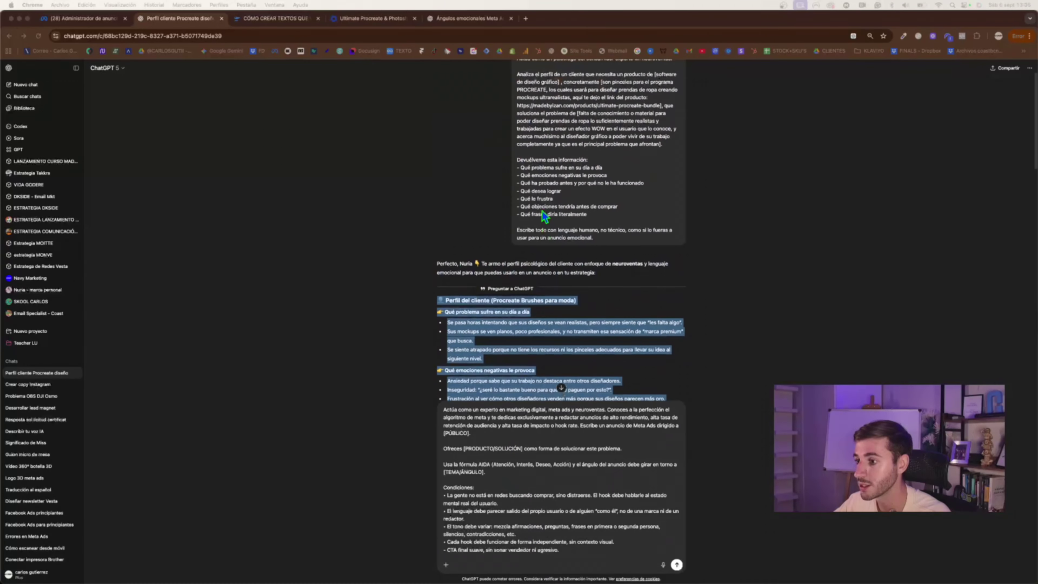
{"action": "scroll", "coordinate": [542, 210], "scroll_direction": "down", "scroll_amount": 10}
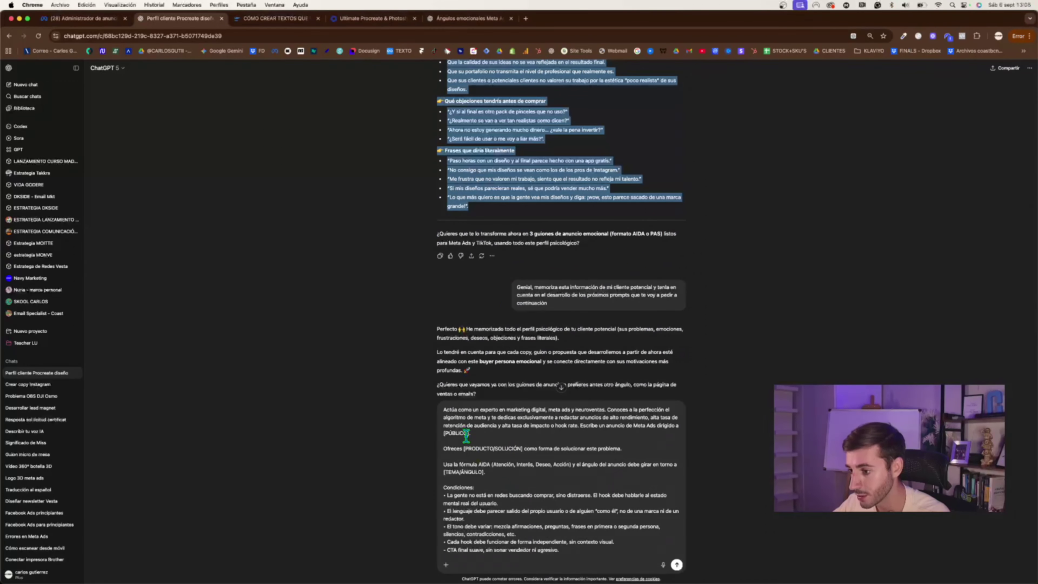
{"action": "left_click", "coordinate": [466, 434]}
{"action": "key", "text": "super+v"}
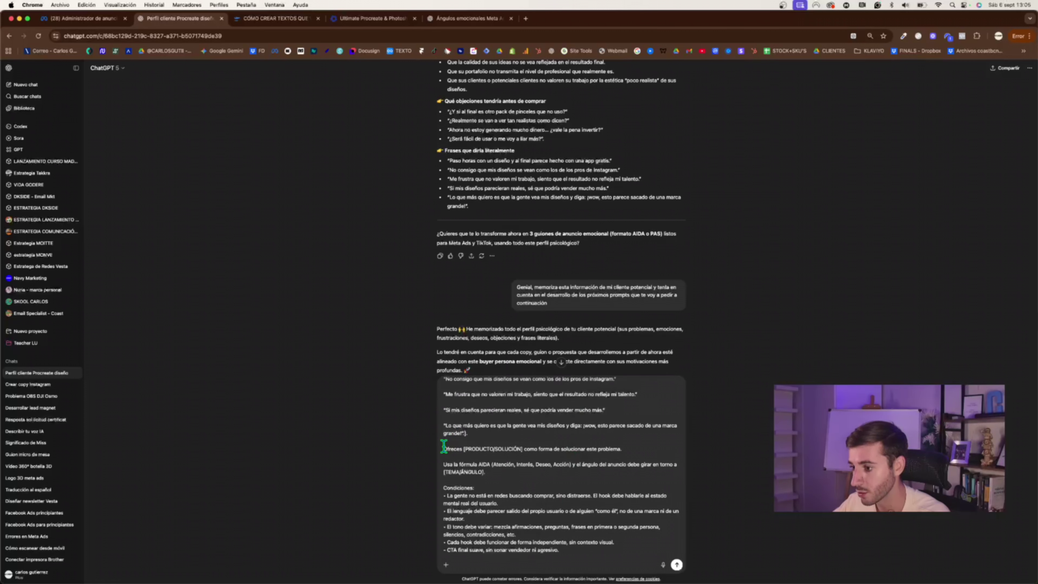
Step: Replace [PRODUCTO/SOLUCIÓN] in the prompt with the earlier message's description of the PROCREATE brushes for designing garments with "mockups ultrarealistas"
{"action": "scroll", "coordinate": [565, 249], "scroll_direction": "down", "scroll_amount": 5}
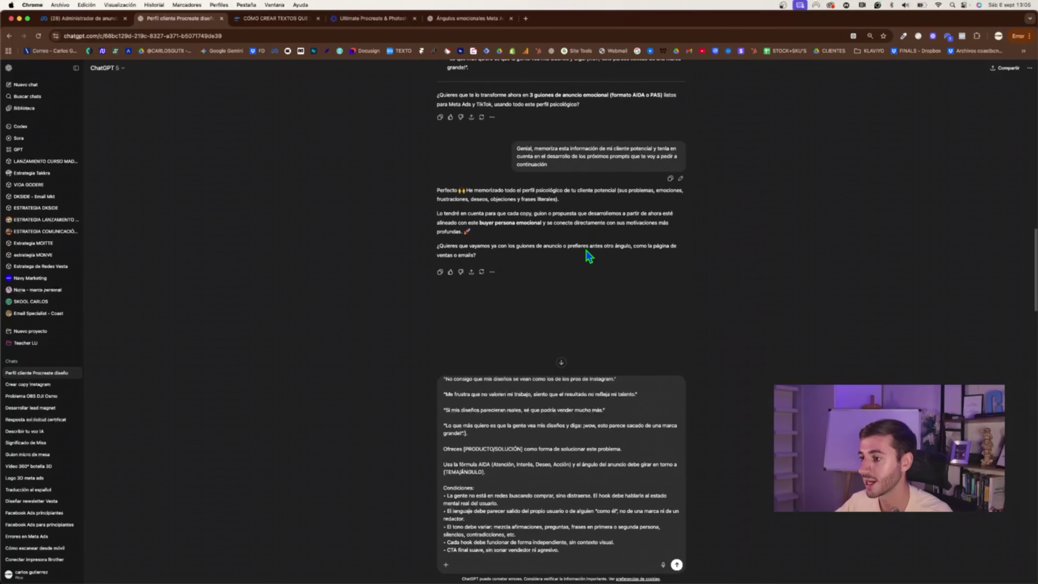
{"action": "scroll", "coordinate": [589, 256], "scroll_direction": "up", "scroll_amount": 3}
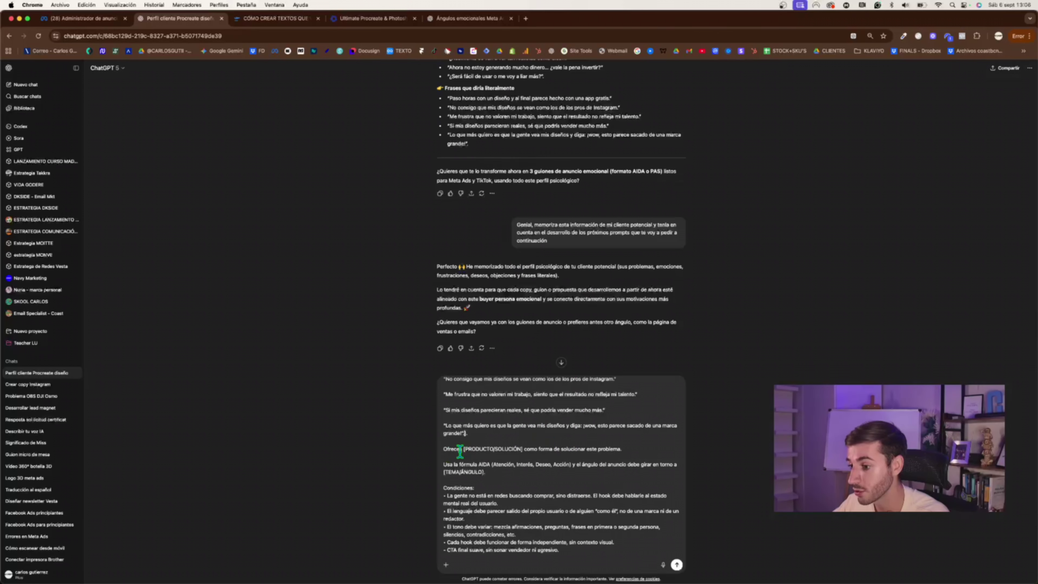
{"action": "scroll", "coordinate": [516, 234], "scroll_direction": "up", "scroll_amount": 15}
{"action": "left_click_drag", "start_coordinate": [602, 129], "coordinate": [580, 144]}
{"action": "key", "text": "super+c"}
{"action": "key", "text": "super+v"}
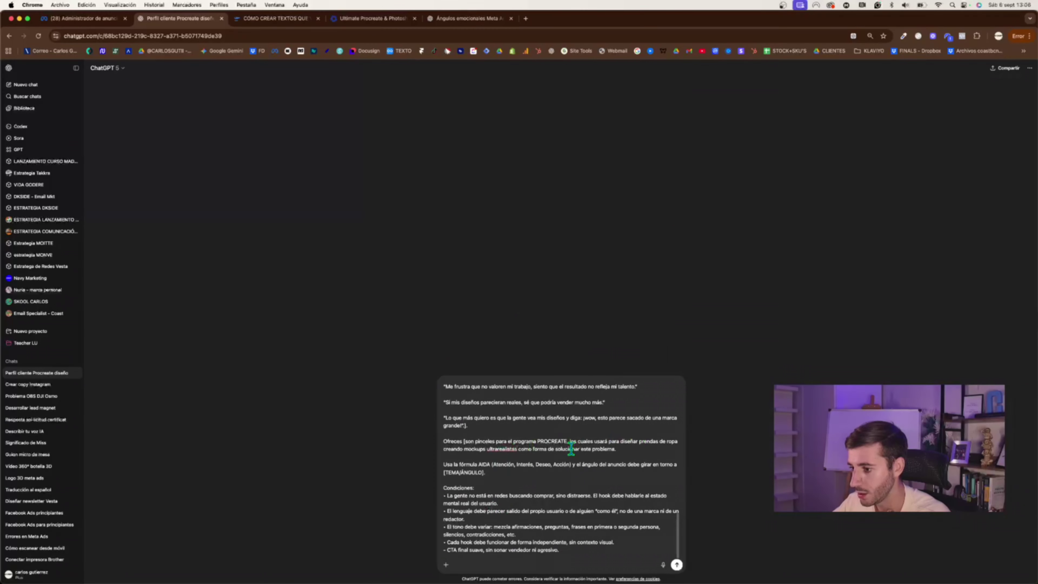
Step: Copy the first emotional angle from the other ChatGPT chat and replace [TEMA/ÁNGULO] in the prompt with "1. El sueño frustrado. 2."
{"action": "left_click", "coordinate": [473, 19]}
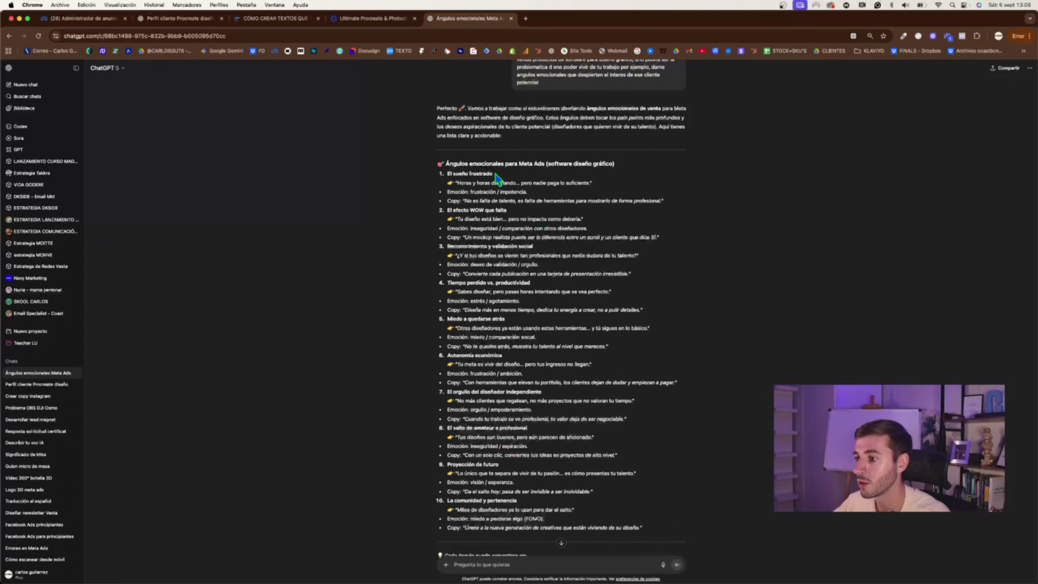
{"action": "left_click_drag", "start_coordinate": [493, 174], "coordinate": [447, 174]}
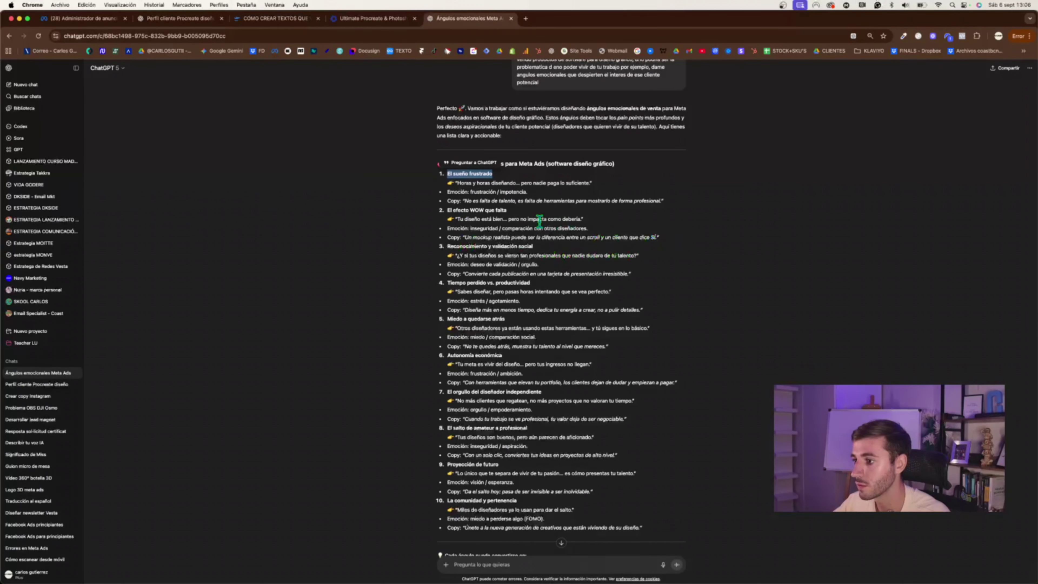
{"action": "key", "text": "super+c"}
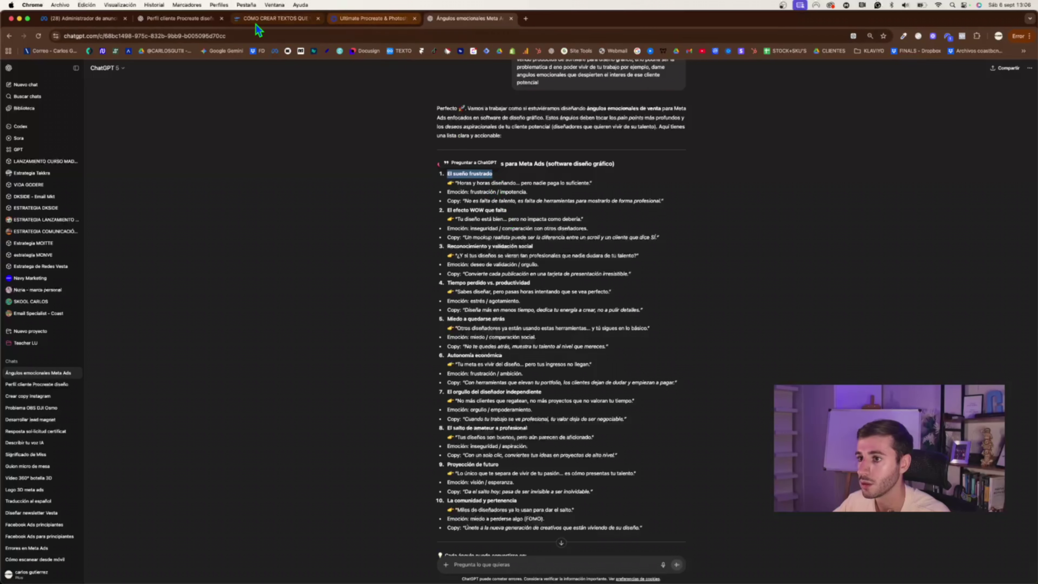
{"action": "left_click", "coordinate": [180, 19]}
{"action": "left_click_drag", "start_coordinate": [445, 473], "coordinate": [483, 472]}
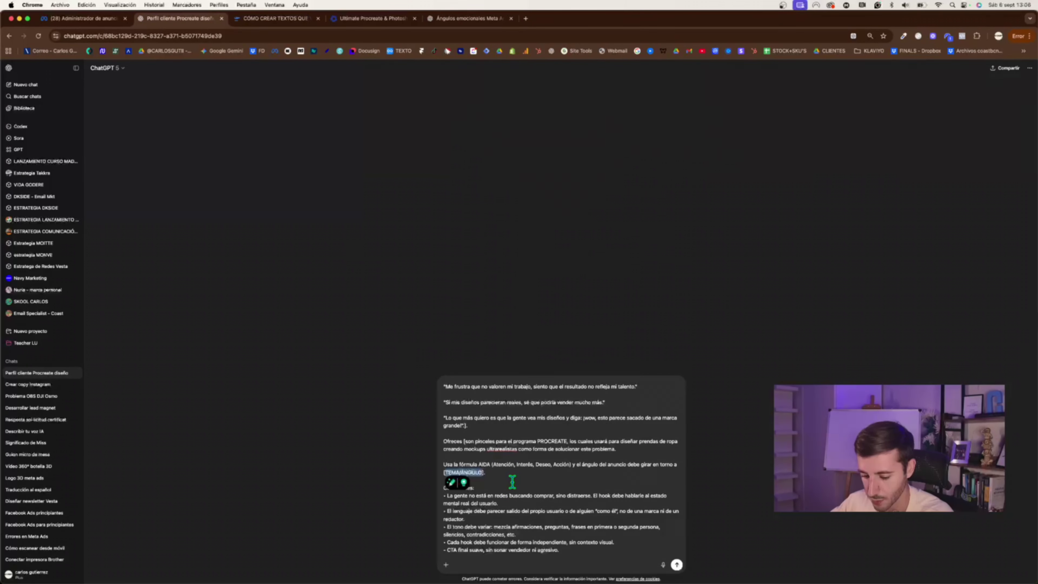
{"action": "type", "text": "L. "}
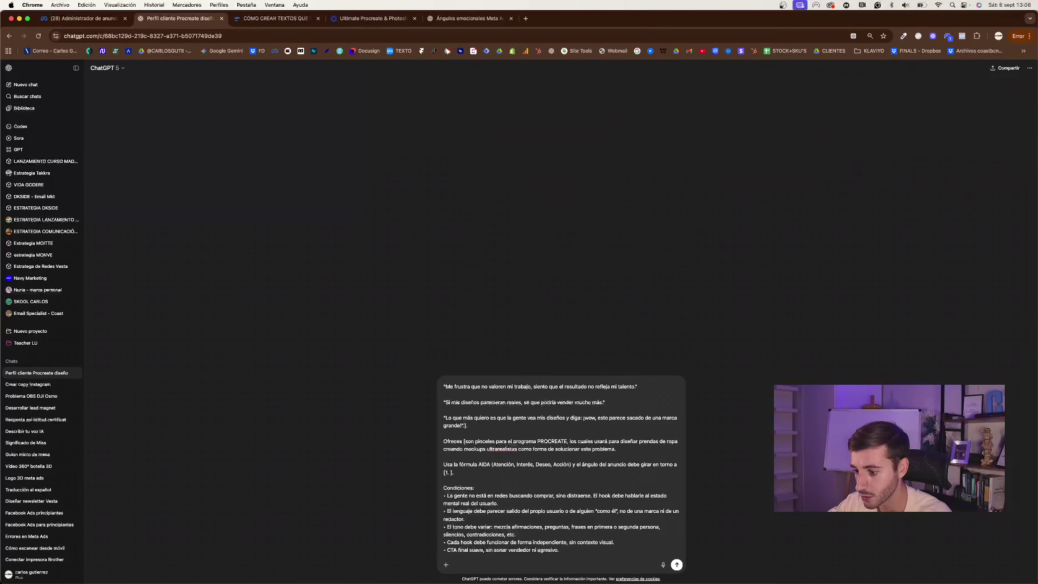
{"action": "type", "text": "El sueño frustrado. 2."}
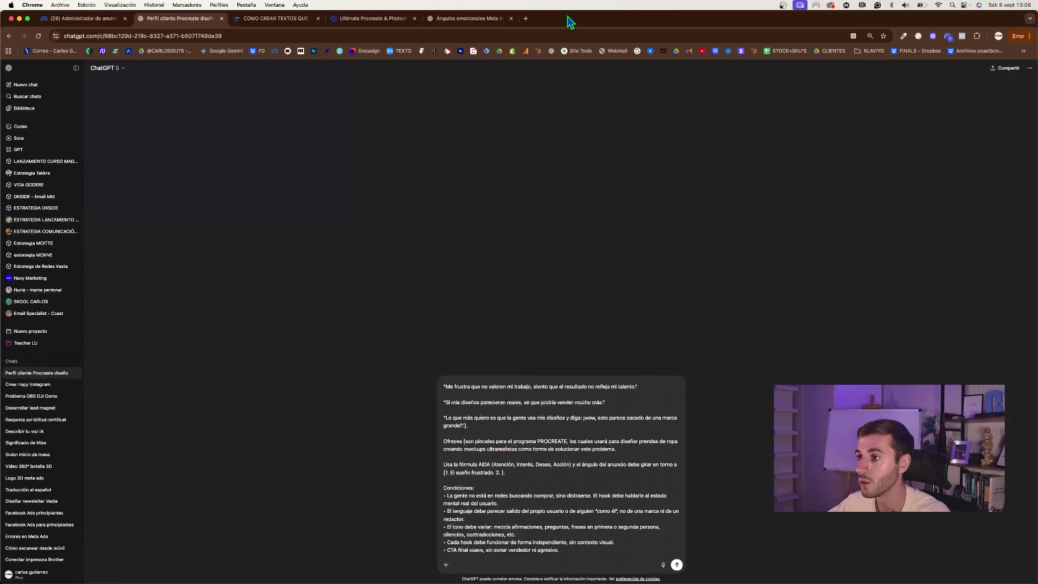
Step: Copy the second angle into the prompt, extend it to "El efecto WOW que falta a sus diseños", and send the prompt
{"action": "left_click", "coordinate": [466, 19]}
{"action": "left_click_drag", "start_coordinate": [507, 212], "coordinate": [445, 212]}
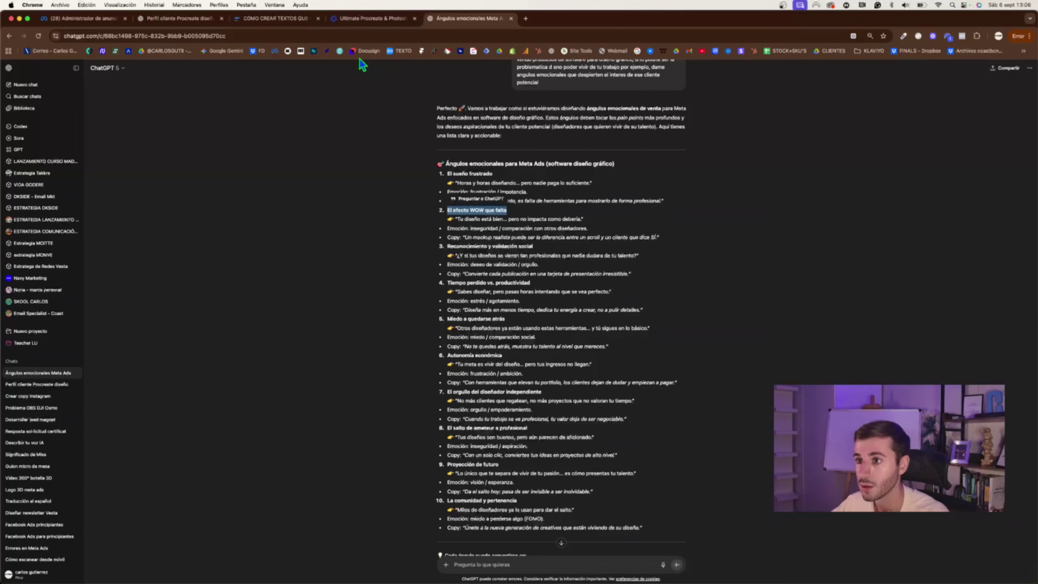
{"action": "left_click", "coordinate": [160, 18]}
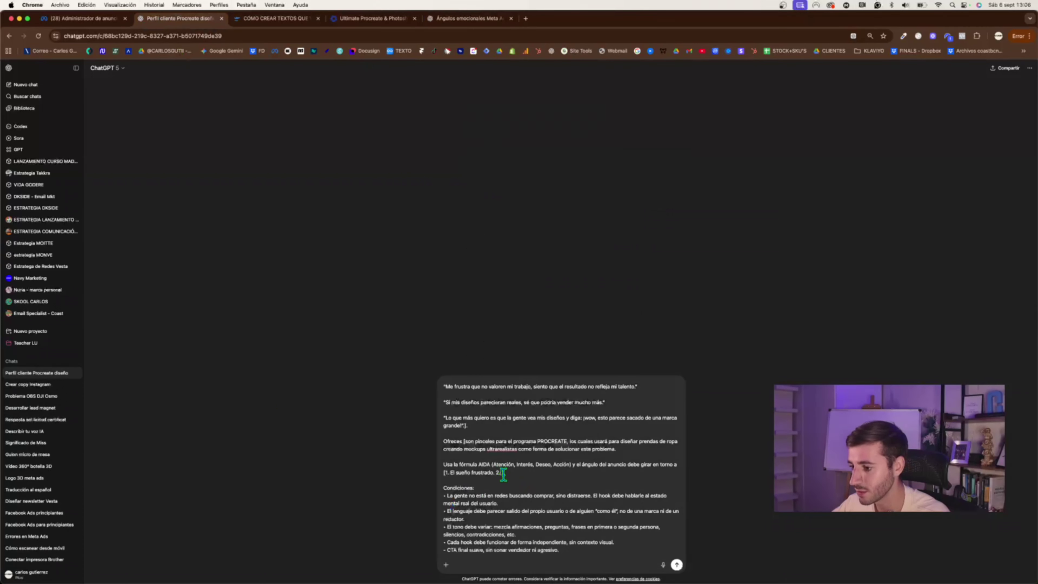
{"action": "left_click", "coordinate": [503, 474]}
{"action": "key", "text": "super+v"}
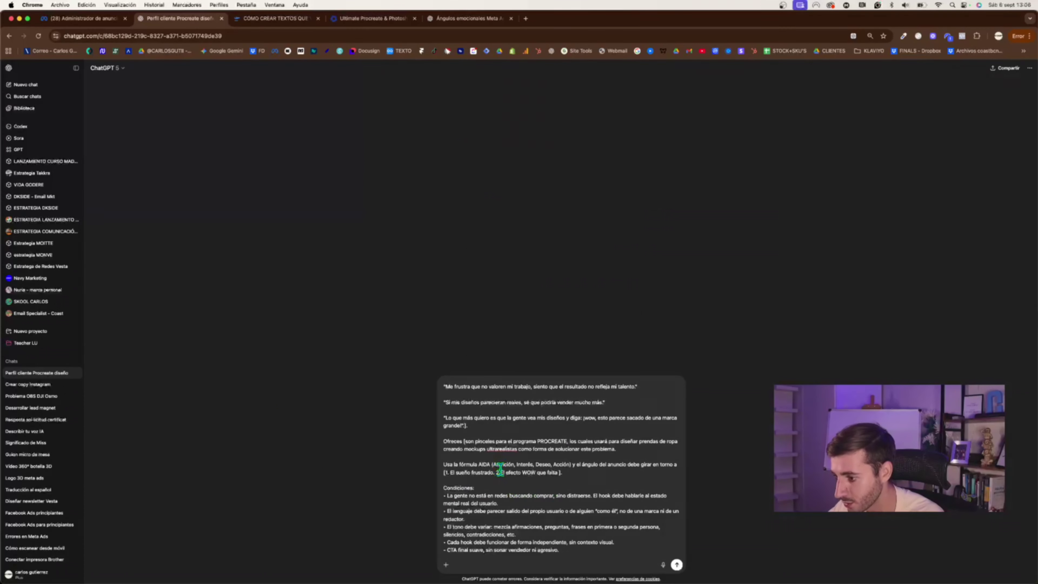
{"action": "key", "text": "BackSpace"}
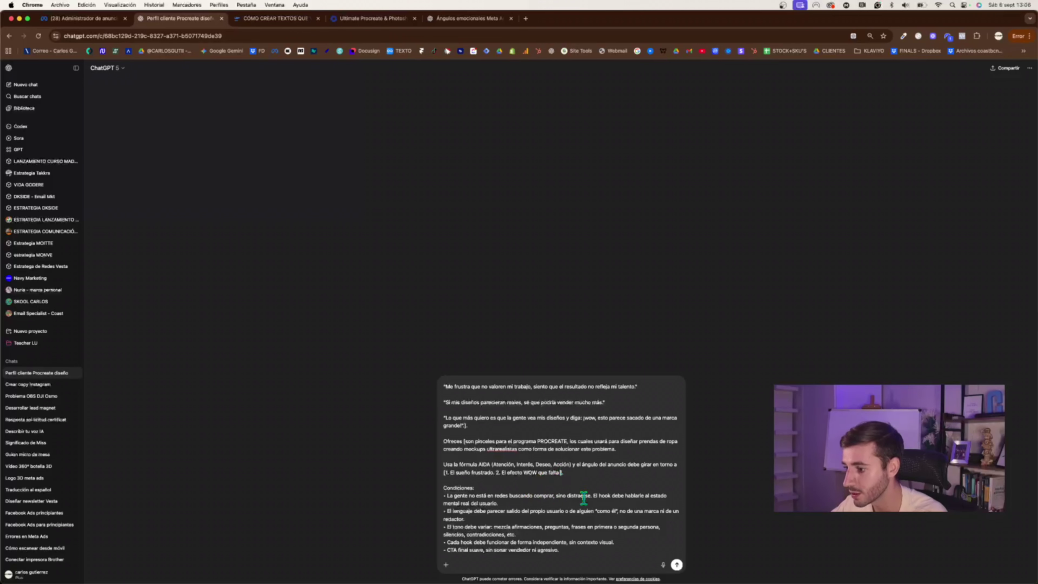
{"action": "type", "text": "a sus diseños"}
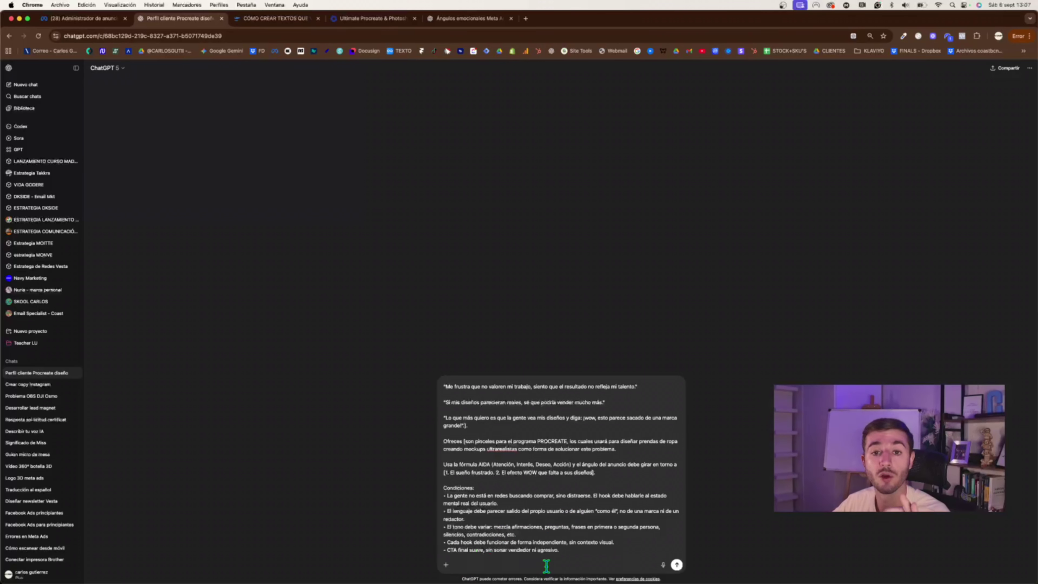
{"action": "left_click", "coordinate": [677, 565]}
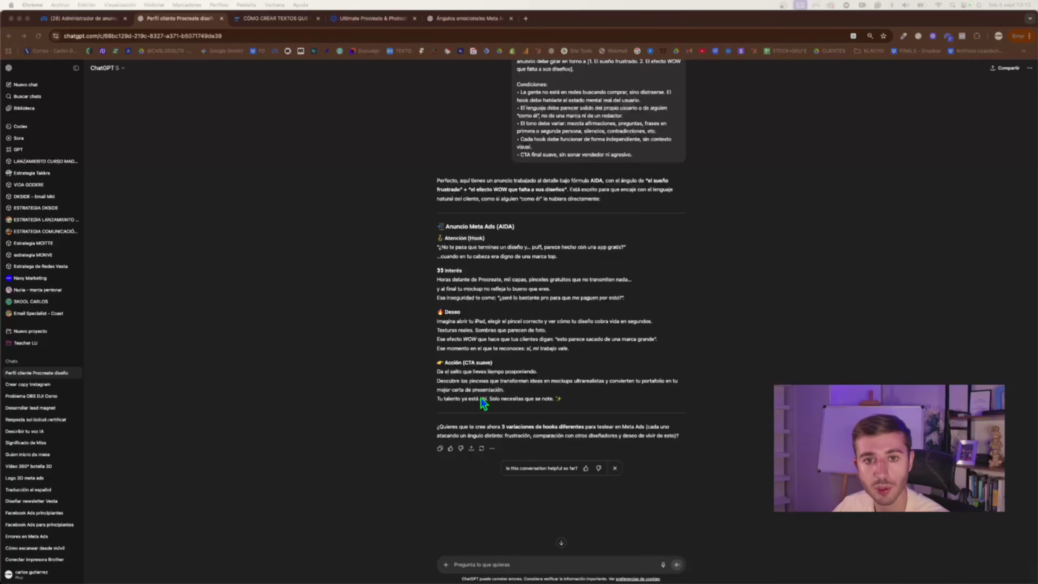
Step: Examine the Notion guide's feedback phrases for PROMPT #1, then PROMPT #2 (MOFU) and PROMPT #3 (BOFU) with their structures and conditions
{"action": "key", "text": "ctrl+Tab"}
{"action": "scroll", "coordinate": [296, 297], "scroll_direction": "down", "scroll_amount": 1}
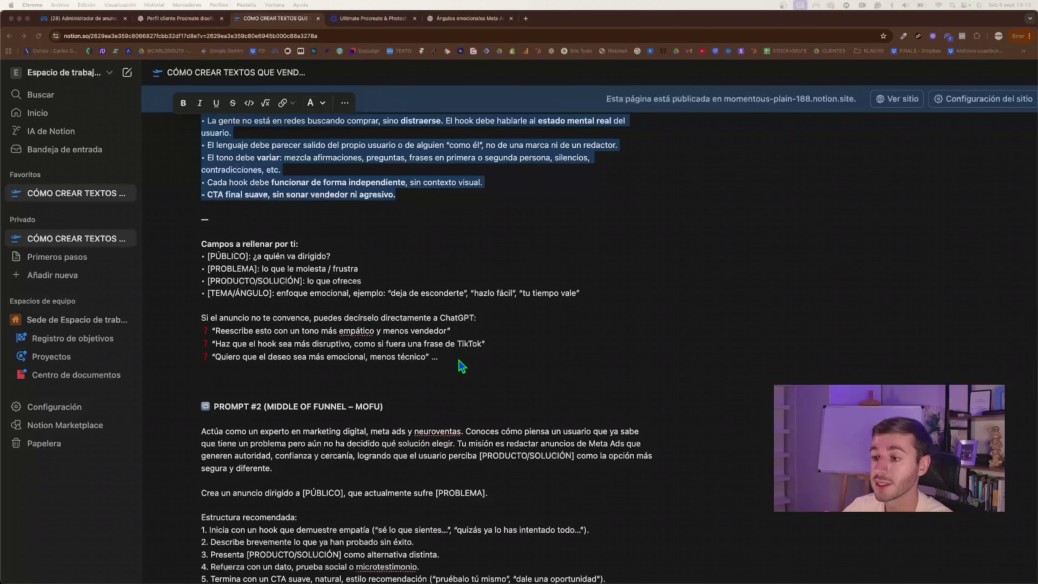
{"action": "scroll", "coordinate": [461, 366], "scroll_direction": "down", "scroll_amount": 1}
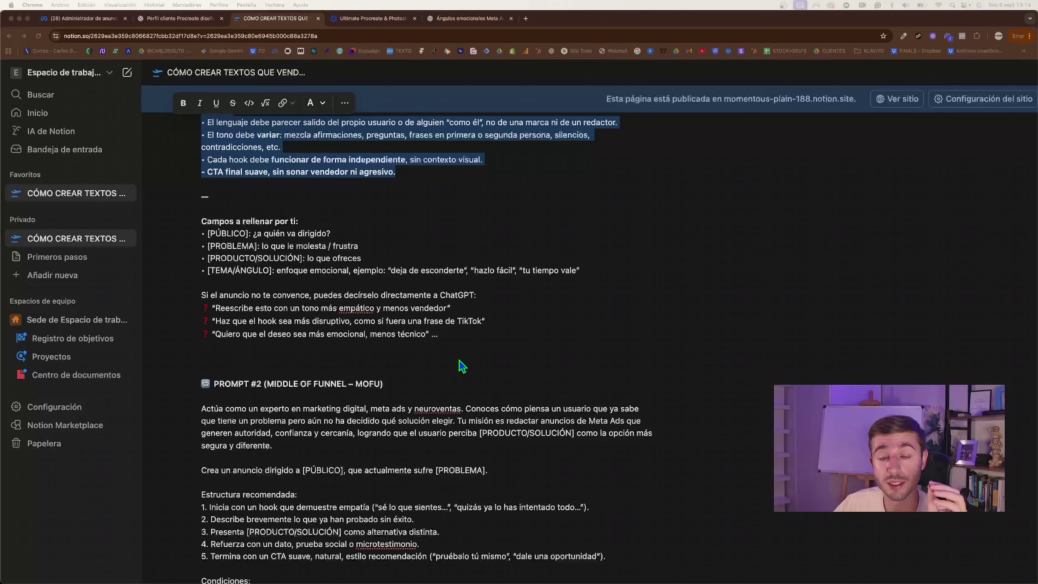
{"action": "scroll", "coordinate": [462, 366], "scroll_direction": "down", "scroll_amount": 5}
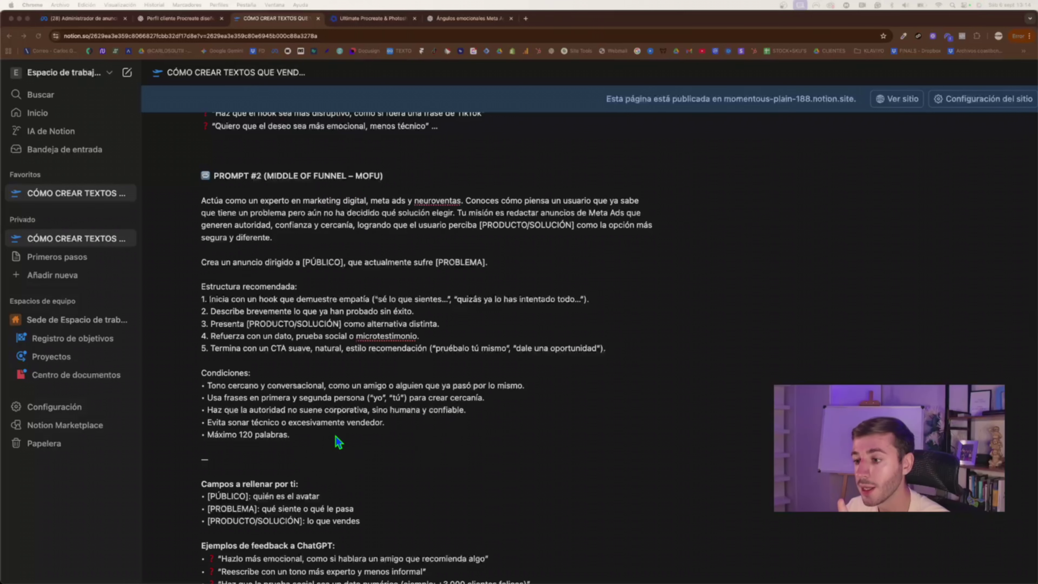
{"action": "left_click", "coordinate": [450, 264]}
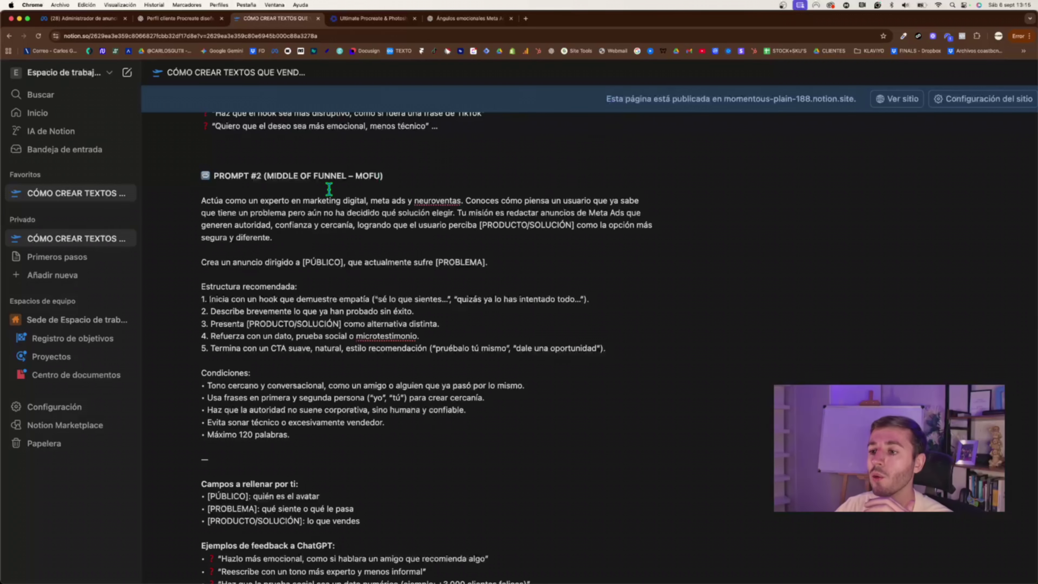
{"action": "left_click_drag", "start_coordinate": [267, 175], "coordinate": [381, 180]}
{"action": "left_click", "coordinate": [473, 219]}
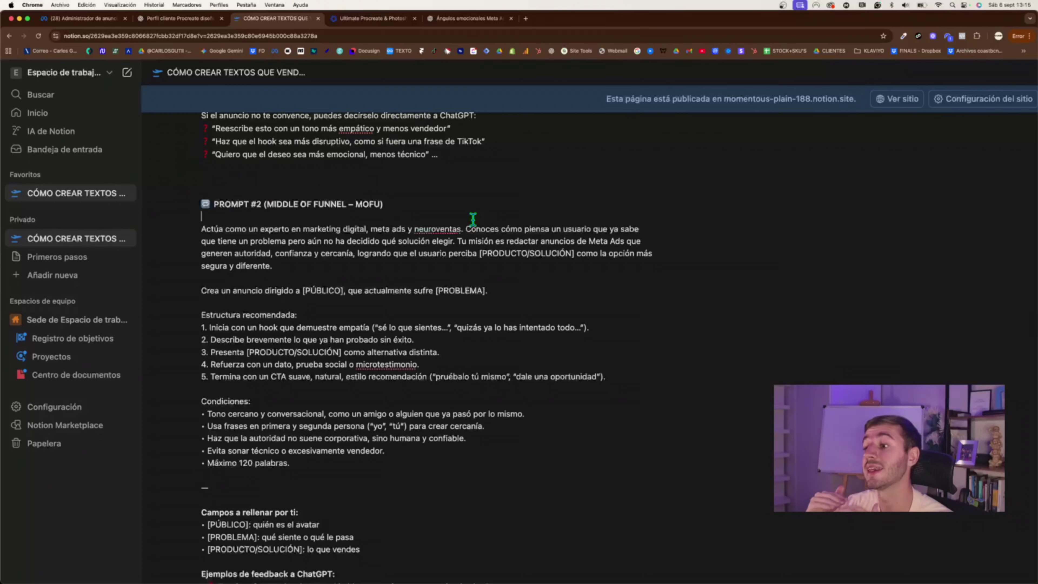
{"action": "scroll", "coordinate": [473, 219], "scroll_direction": "down", "scroll_amount": 3}
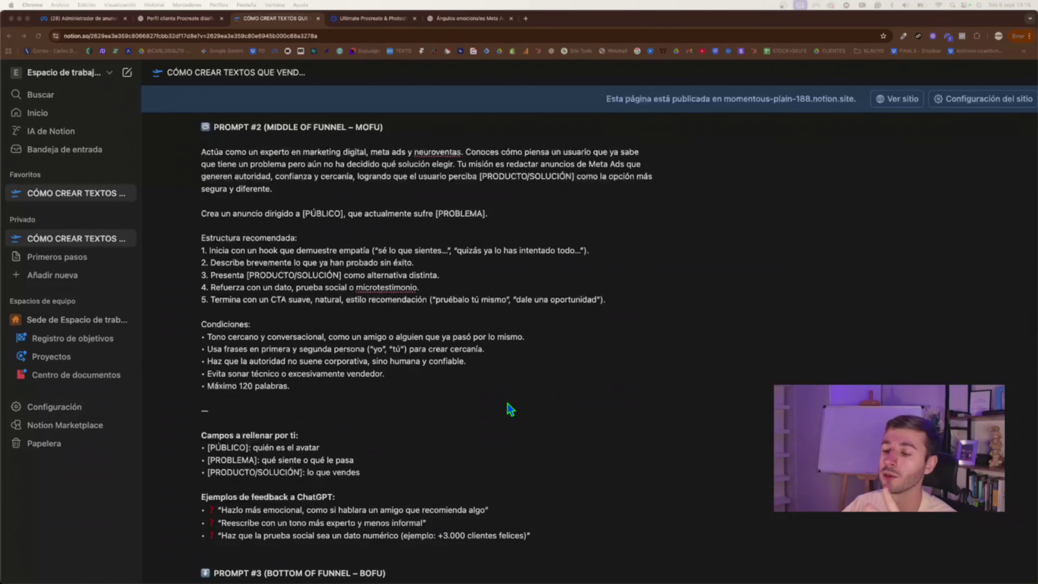
{"action": "scroll", "coordinate": [347, 460], "scroll_direction": "down", "scroll_amount": 1}
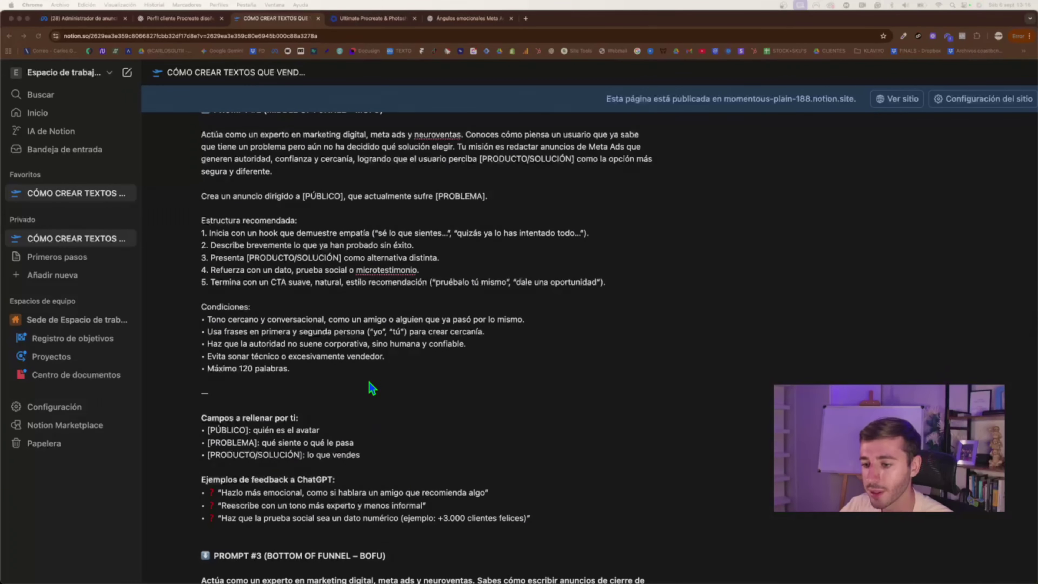
{"action": "scroll", "coordinate": [372, 386], "scroll_direction": "down", "scroll_amount": 4}
{"action": "scroll", "coordinate": [371, 386], "scroll_direction": "down", "scroll_amount": 6}
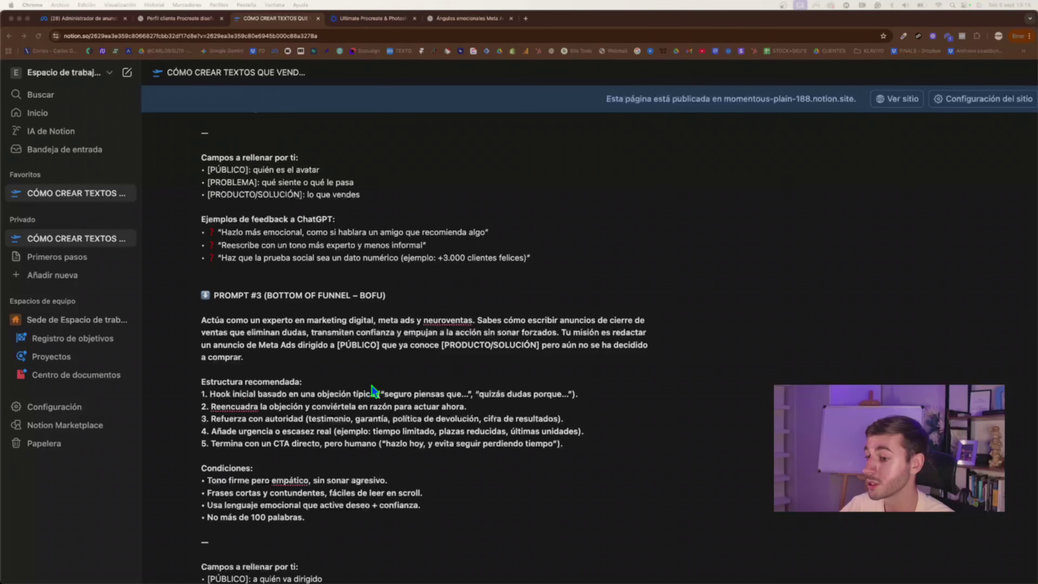
{"action": "scroll", "coordinate": [372, 386], "scroll_direction": "down", "scroll_amount": 3}
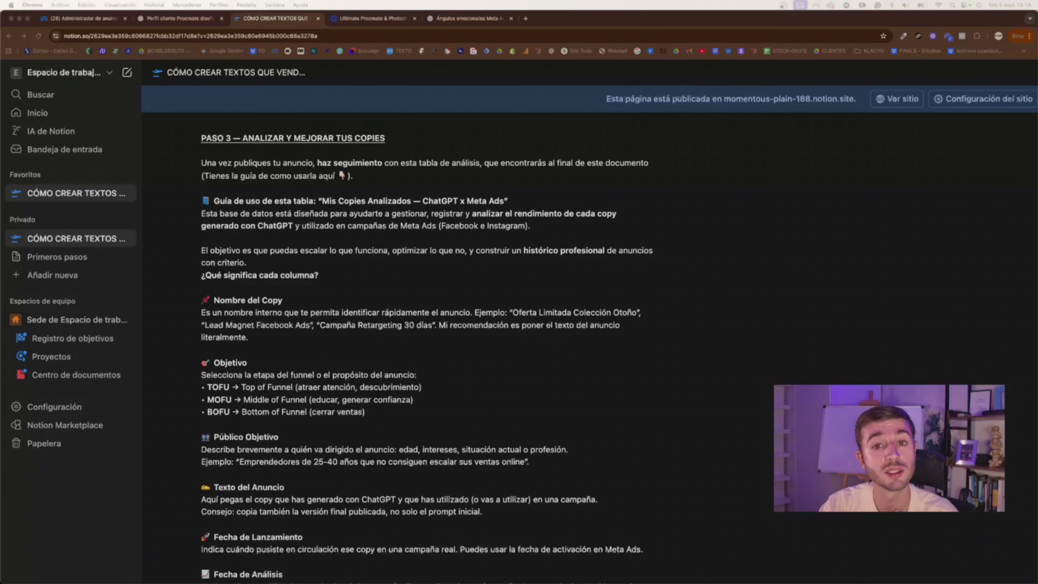
Step: Examine "PASO 3 — ANALIZAR Y MEJORAR TUS COPIES" in the guide, including the column explanations and the copy analysis table
{"action": "scroll", "coordinate": [361, 255], "scroll_direction": "down", "scroll_amount": 2}
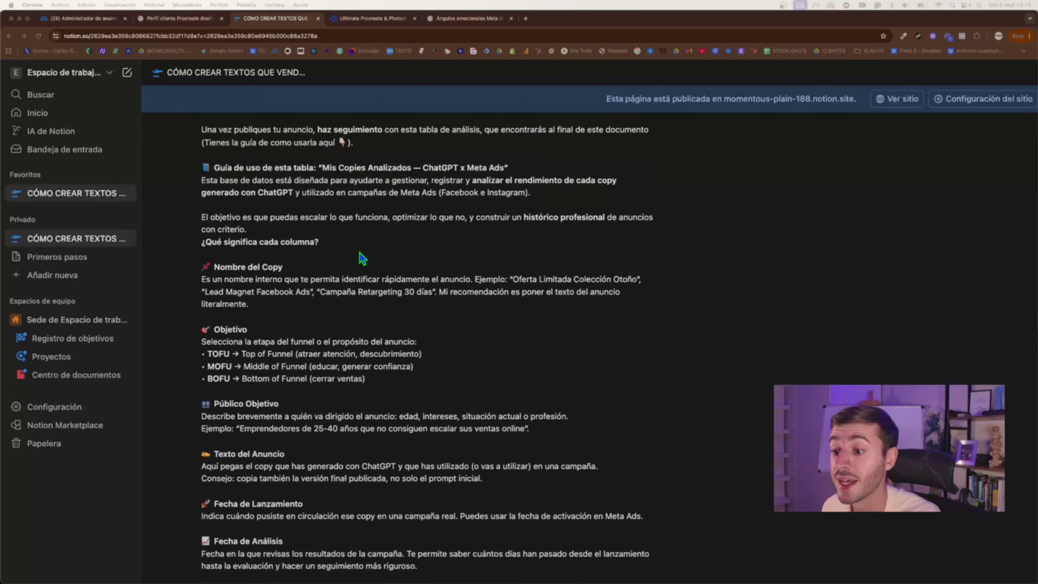
{"action": "scroll", "coordinate": [362, 258], "scroll_direction": "up", "scroll_amount": 1}
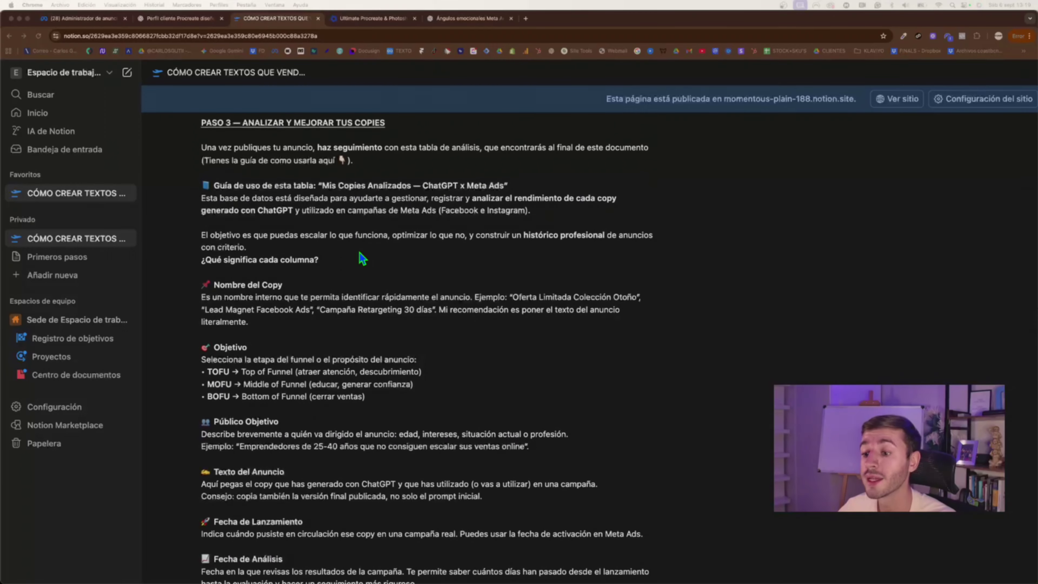
{"action": "scroll", "coordinate": [309, 290], "scroll_direction": "down", "scroll_amount": 10}
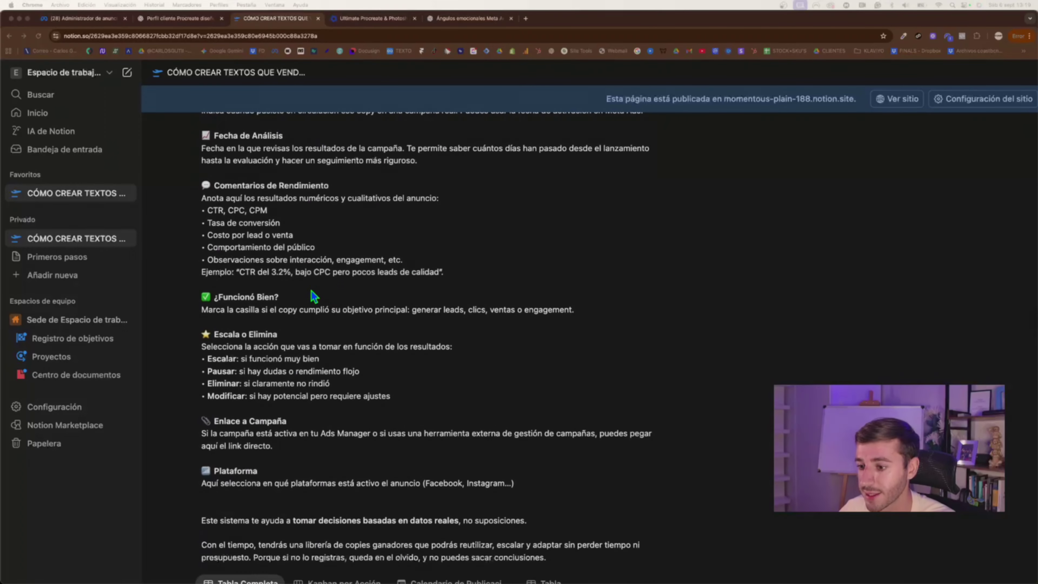
{"action": "scroll", "coordinate": [312, 292], "scroll_direction": "down", "scroll_amount": 6}
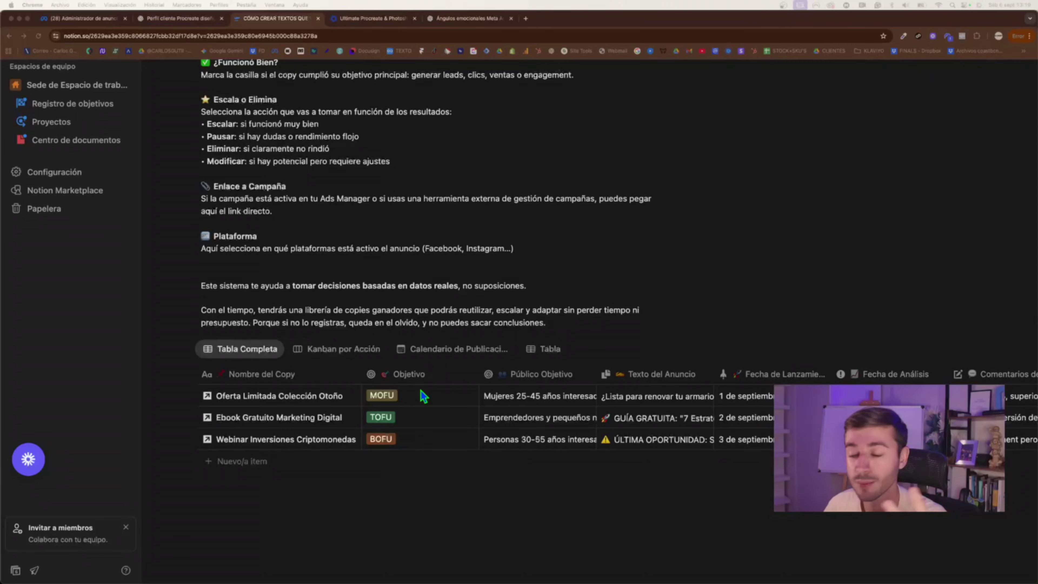
{"action": "scroll", "coordinate": [424, 396], "scroll_direction": "up", "scroll_amount": 2}
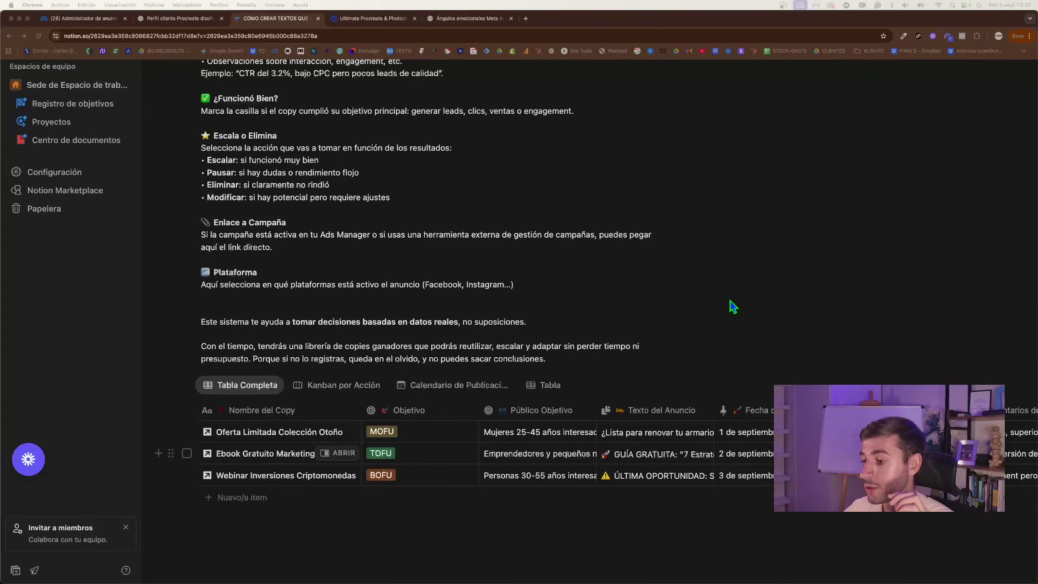
{"action": "scroll", "coordinate": [646, 264], "scroll_direction": "up", "scroll_amount": 15}
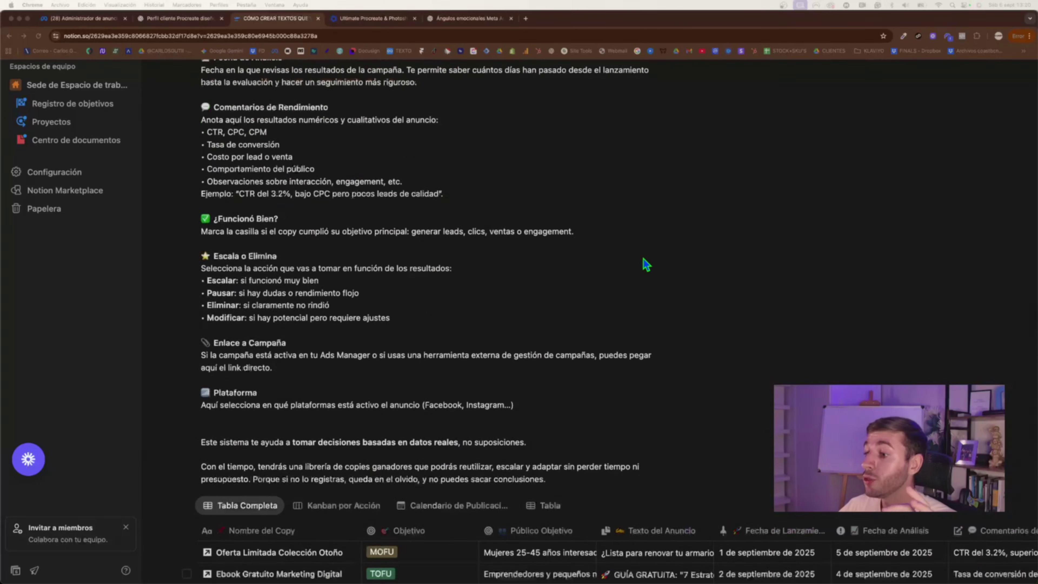
Step: Replace the "Oferta Limitada Colección Otoño" name in the copy analysis table with the AIDA ad copy copied from the ChatGPT answer
{"action": "scroll", "coordinate": [754, 442], "scroll_direction": "down", "scroll_amount": 16}
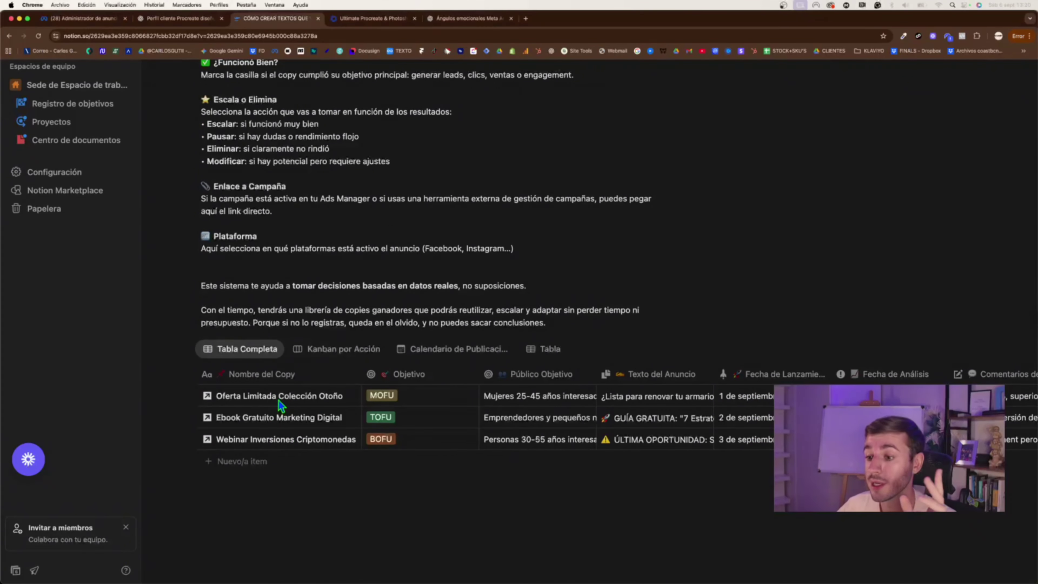
{"action": "left_click", "coordinate": [278, 391]}
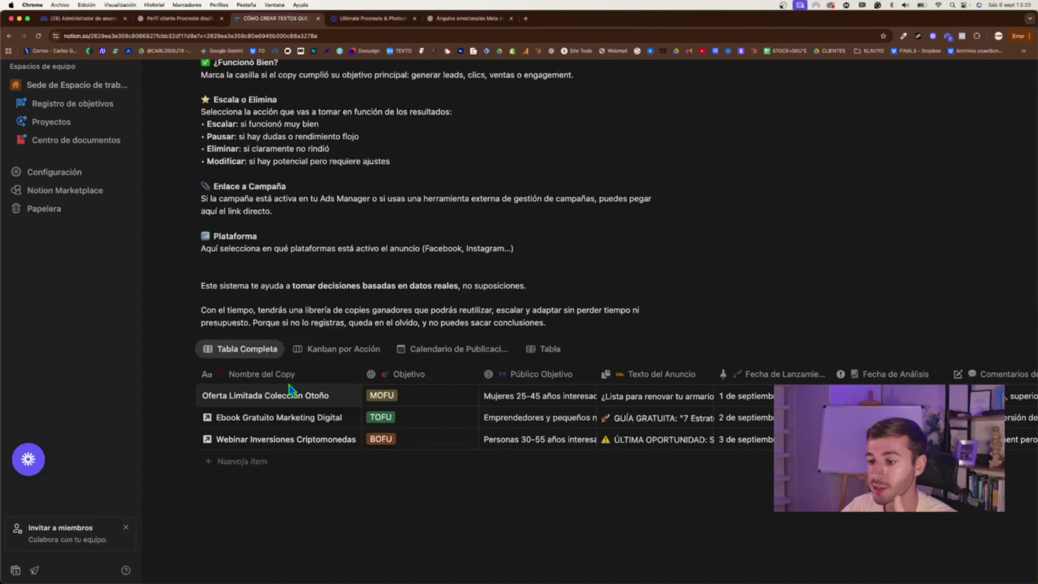
{"action": "triple_click", "coordinate": [235, 401]}
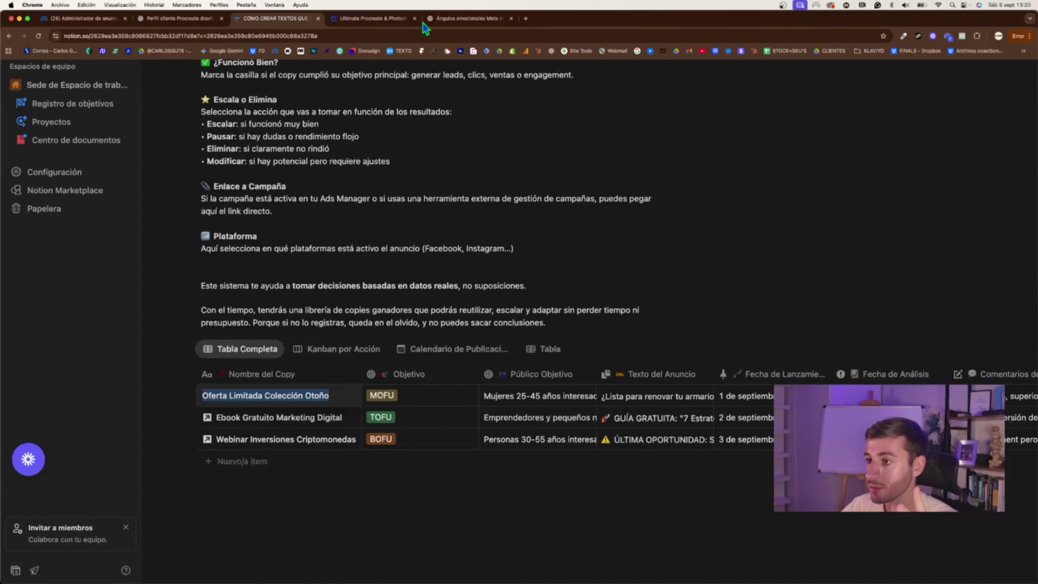
{"action": "left_click", "coordinate": [469, 19]}
{"action": "scroll", "coordinate": [503, 270], "scroll_direction": "up", "scroll_amount": 2}
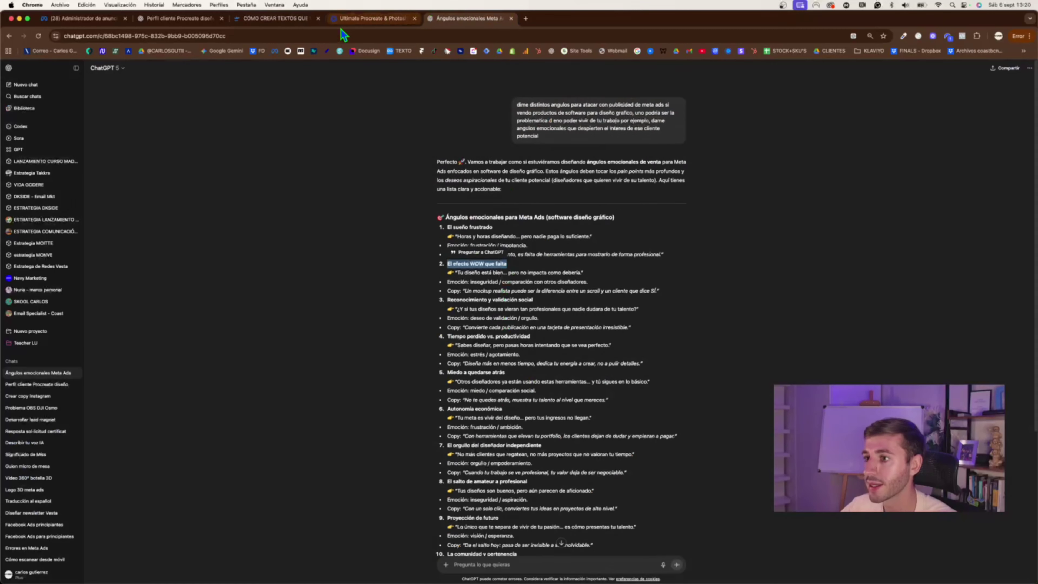
{"action": "left_click", "coordinate": [155, 20]}
{"action": "left_click_drag", "start_coordinate": [439, 275], "coordinate": [679, 451]}
{"action": "key", "text": "ctrl+Tab"}
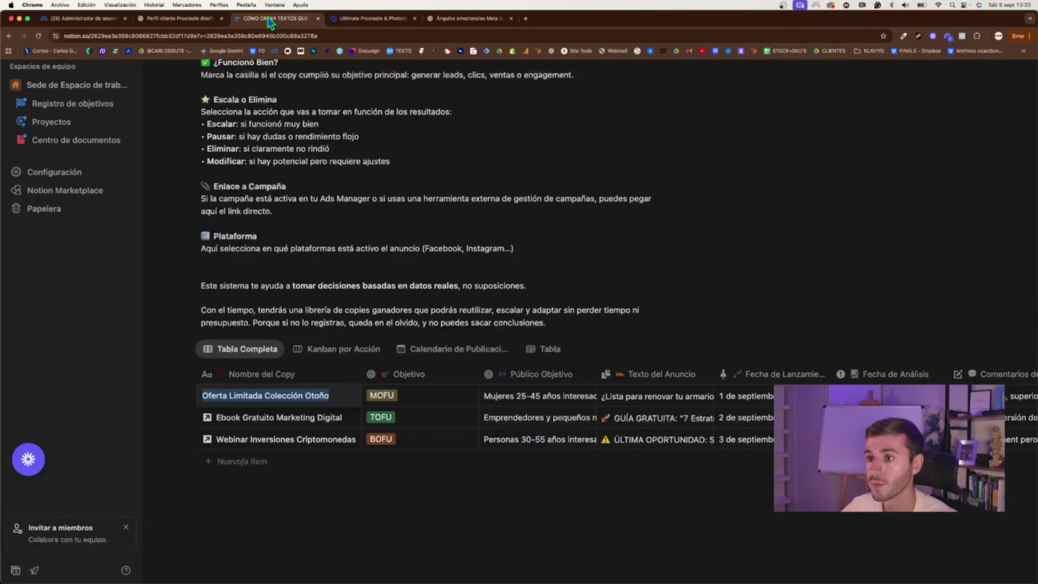
{"action": "key", "text": "super+v"}
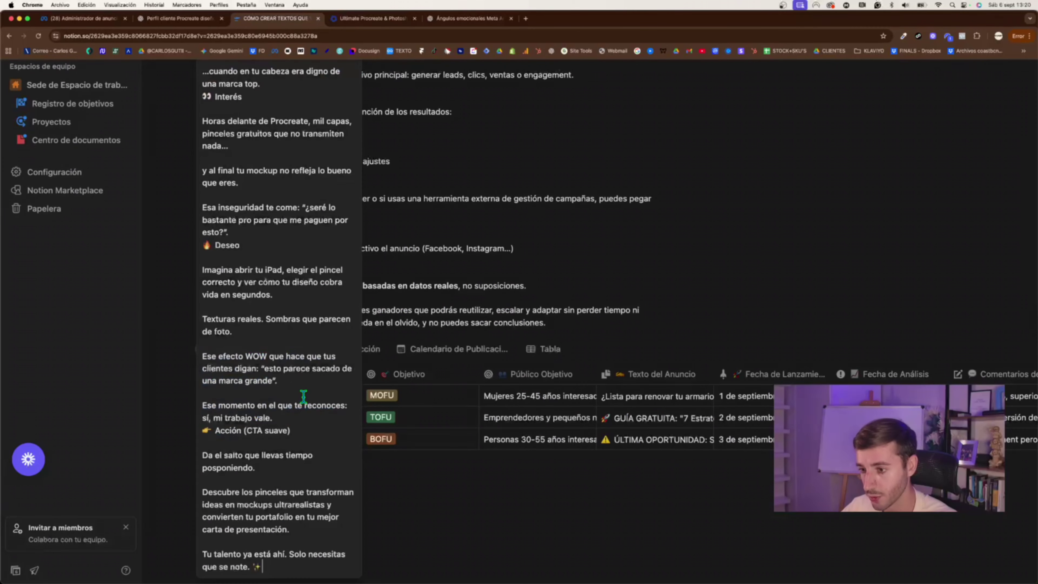
{"action": "key", "text": "Escape"}
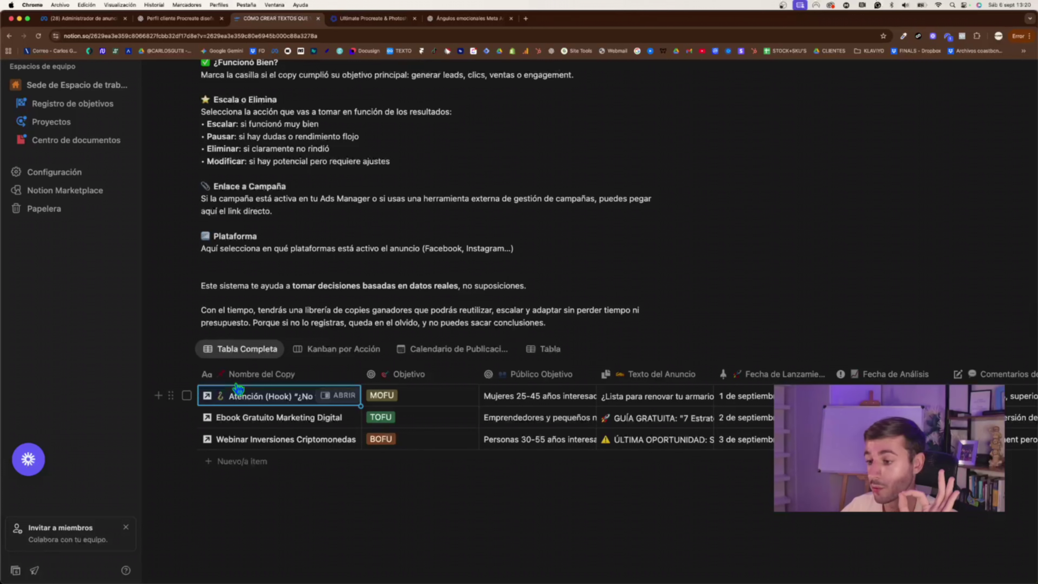
Step: Set the first row's Objetivo to TOFU and replace its Público Objetivo with the full "Perfil del cliente" text copied from the ChatGPT chat
{"action": "left_click", "coordinate": [418, 395]}
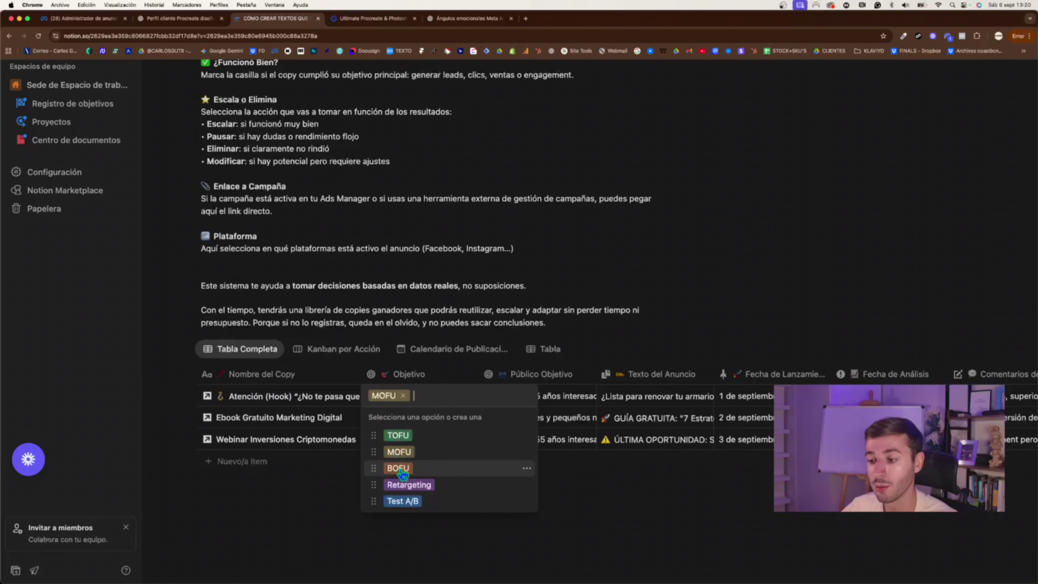
{"action": "left_click", "coordinate": [428, 436]}
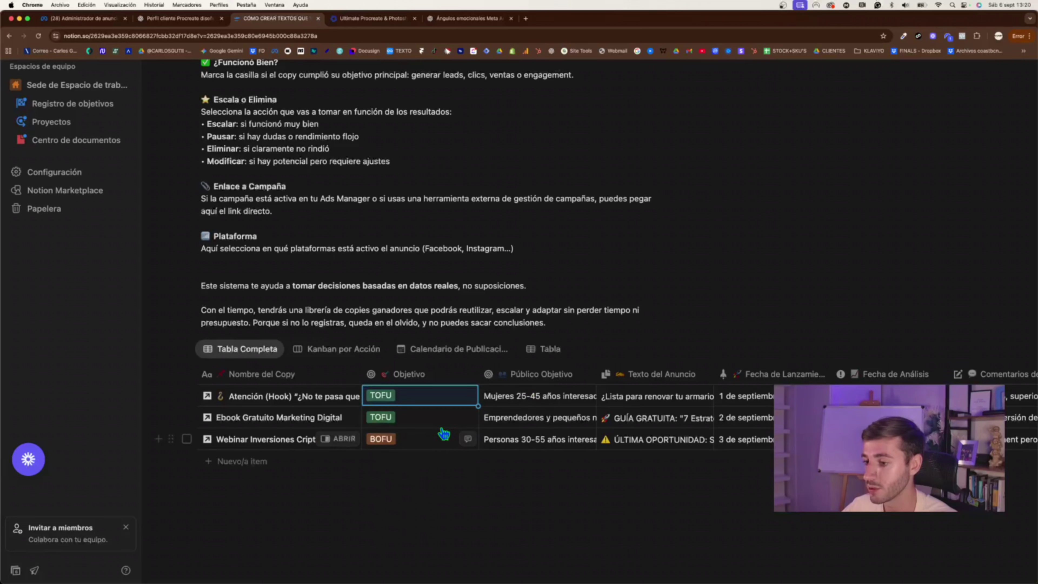
{"action": "left_click", "coordinate": [536, 396]}
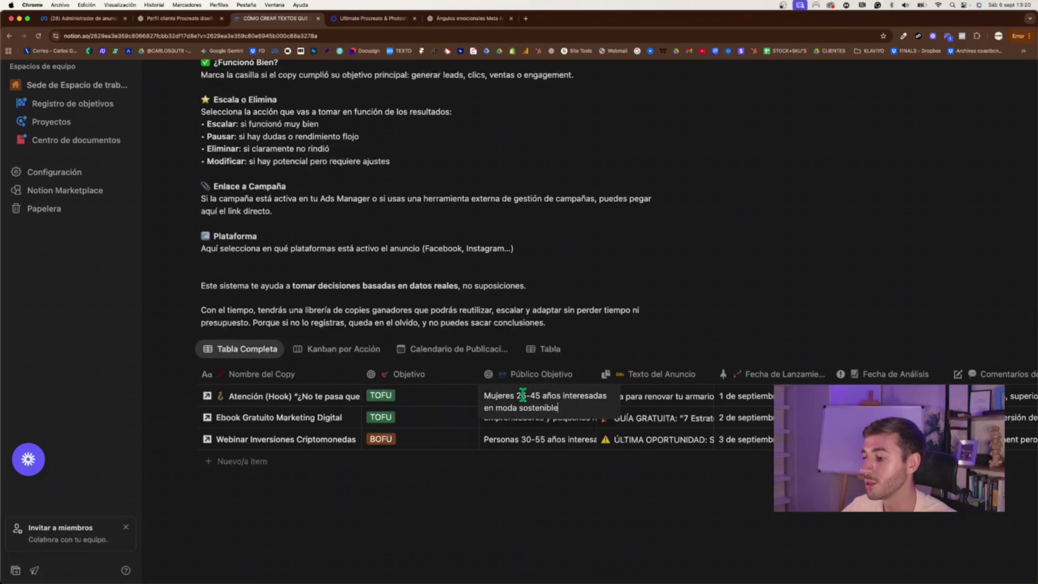
{"action": "double_click", "coordinate": [523, 395]}
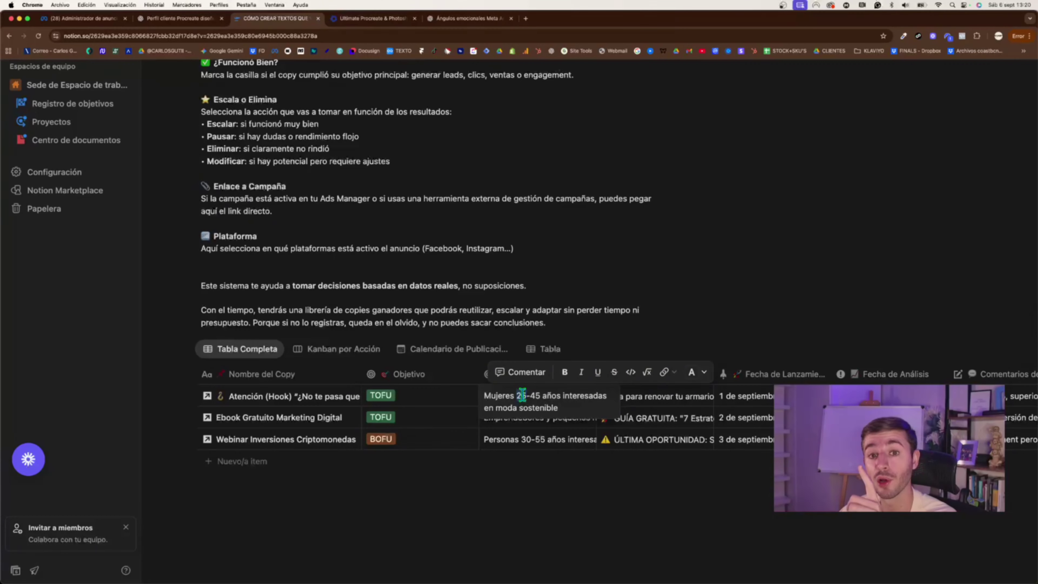
{"action": "left_click", "coordinate": [193, 19]}
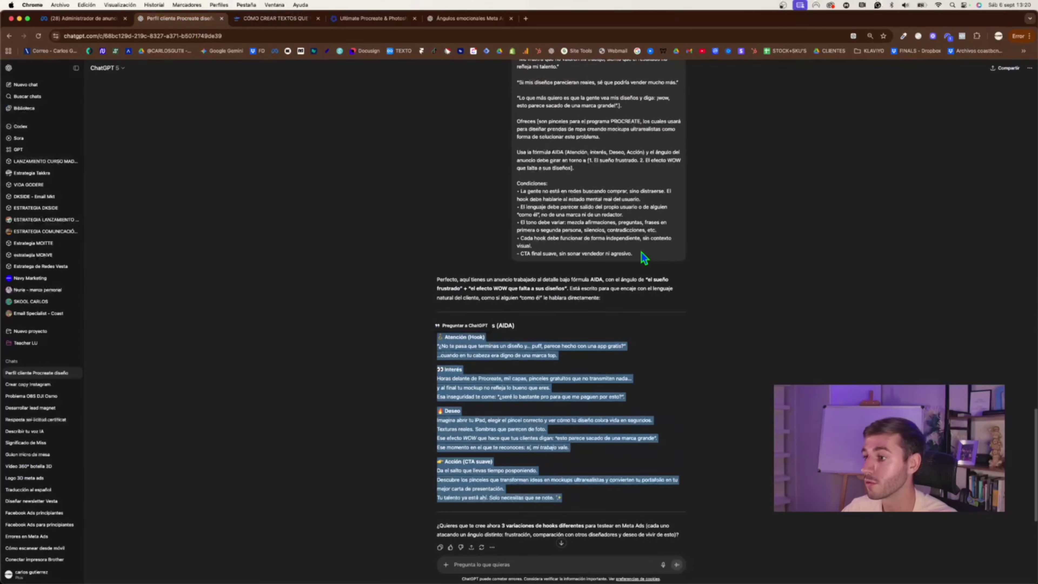
{"action": "scroll", "coordinate": [644, 258], "scroll_direction": "up", "scroll_amount": 15}
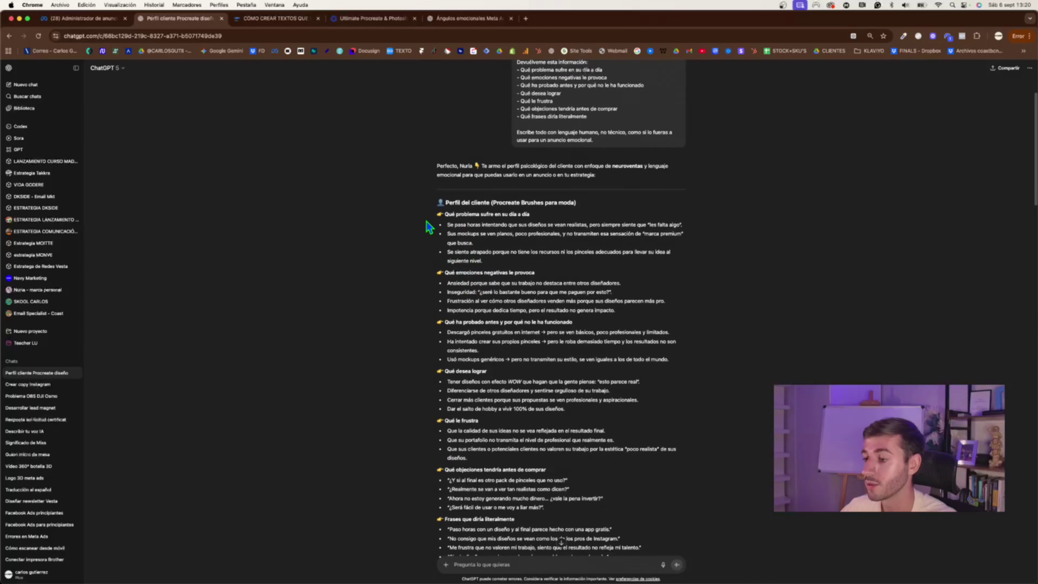
{"action": "left_click_drag", "start_coordinate": [437, 201], "coordinate": [597, 497]}
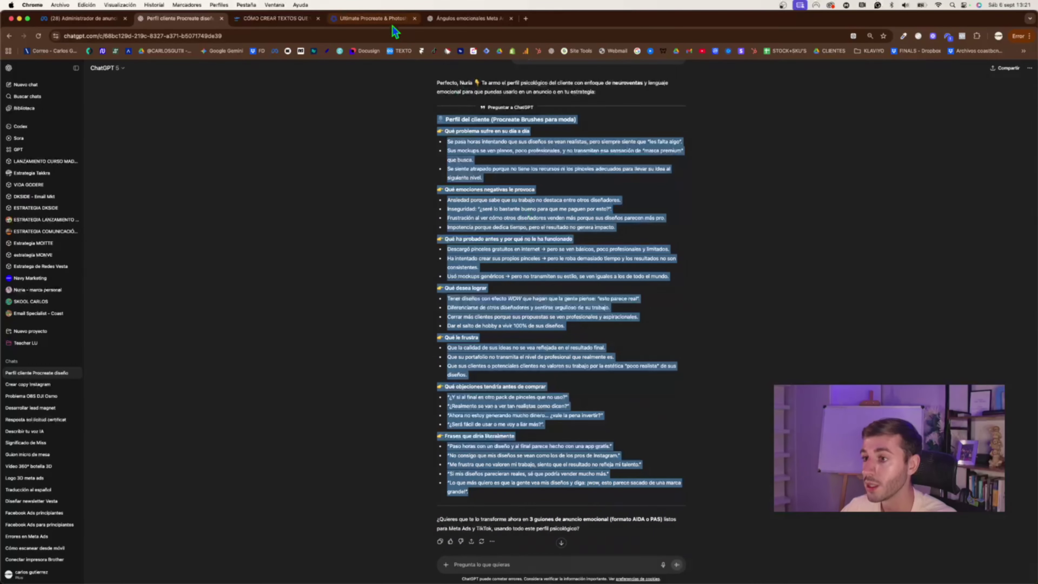
{"action": "left_click", "coordinate": [275, 18]}
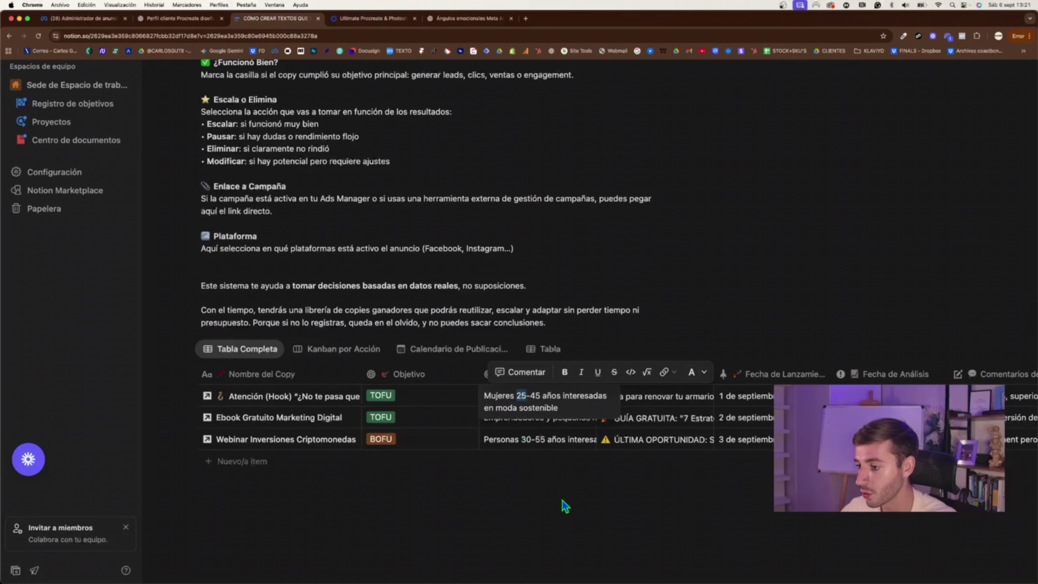
{"action": "triple_click", "coordinate": [512, 397]}
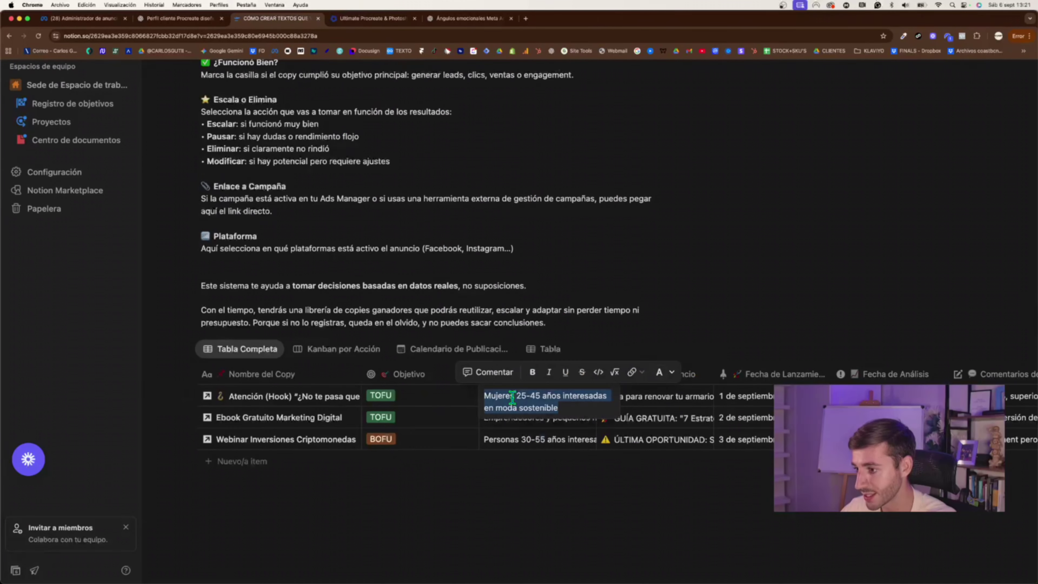
{"action": "key", "text": "super+v"}
{"action": "key", "text": "Escape"}
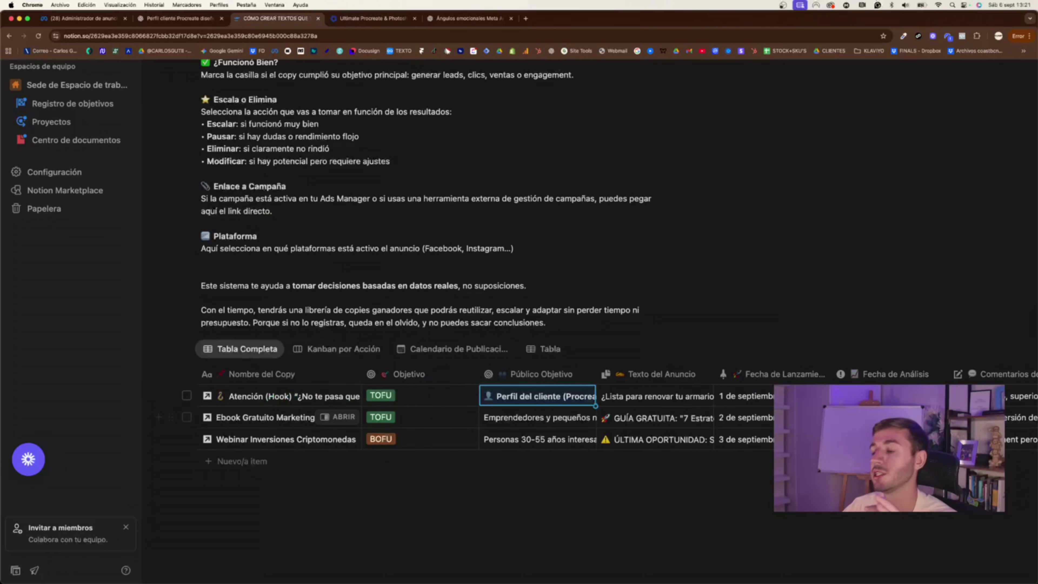
Step: Set the first row's Fecha de Lanzamiento to 2 September 2025
{"action": "scroll", "coordinate": [622, 385], "scroll_direction": "right", "scroll_amount": 3}
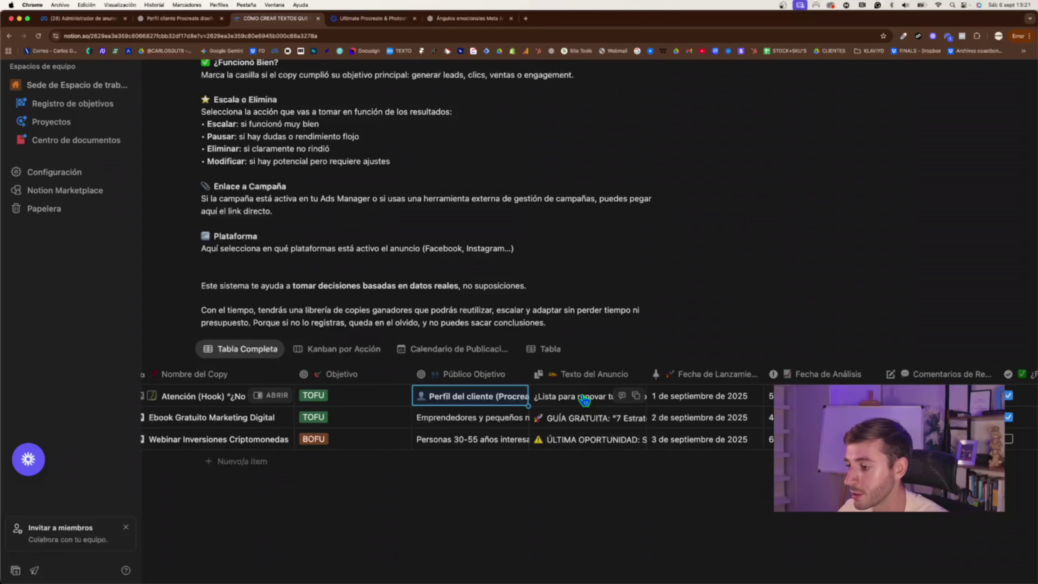
{"action": "scroll", "coordinate": [359, 398], "scroll_direction": "left", "scroll_amount": 1}
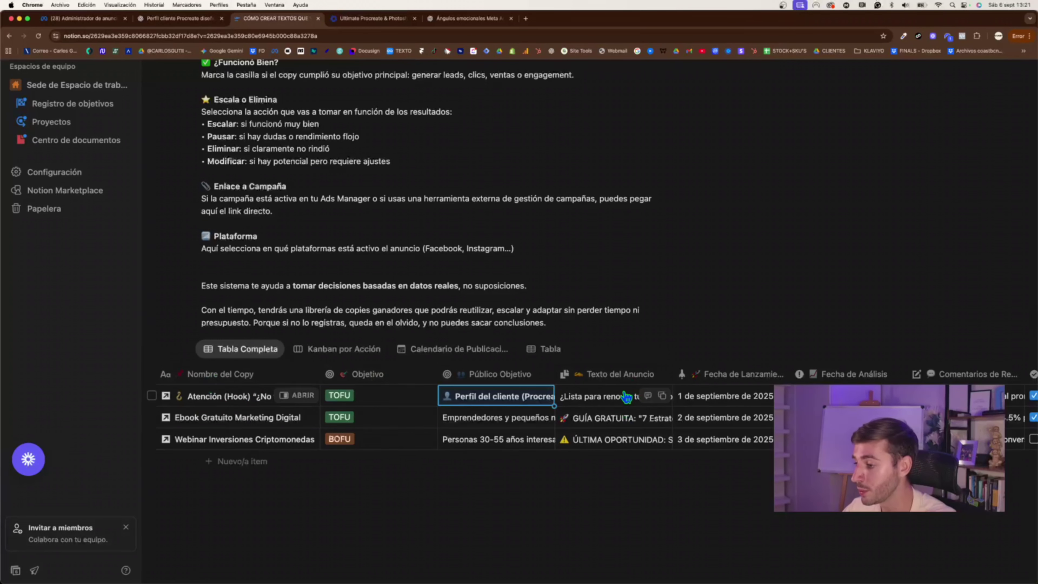
{"action": "scroll", "coordinate": [227, 404], "scroll_direction": "right", "scroll_amount": 3}
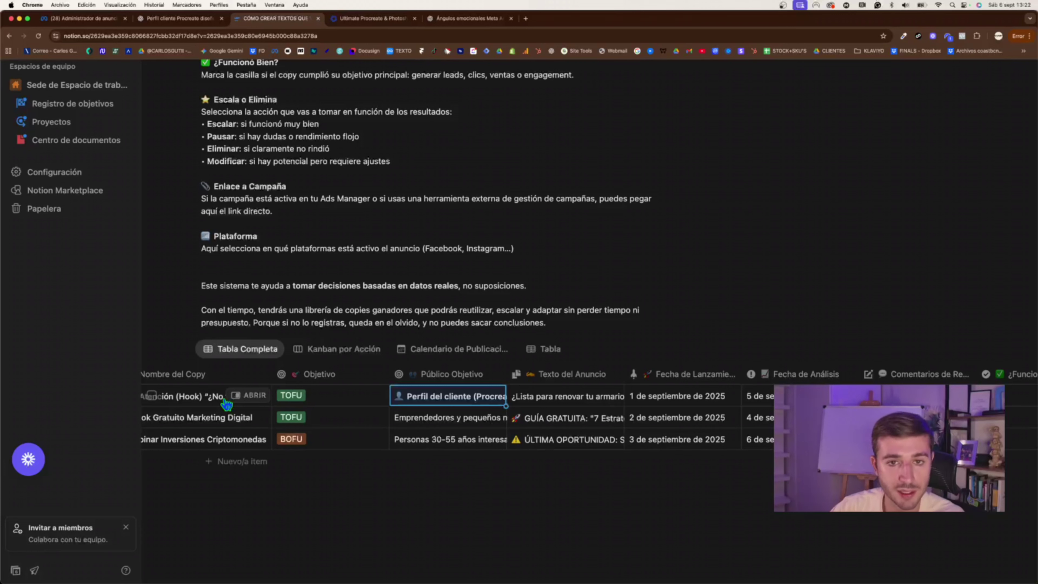
{"action": "scroll", "coordinate": [227, 404], "scroll_direction": "right", "scroll_amount": 2}
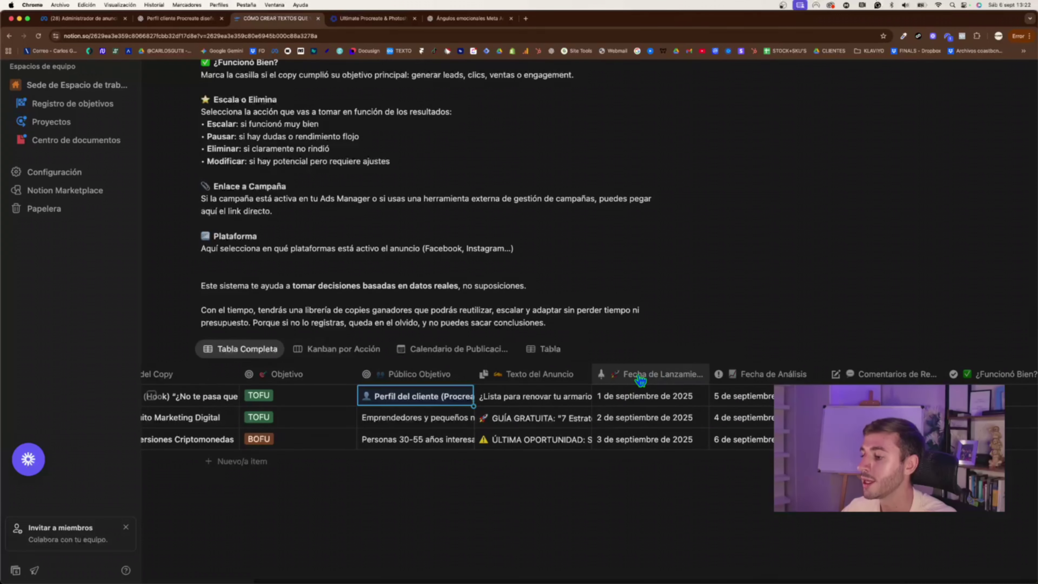
{"action": "left_click", "coordinate": [633, 395]}
{"action": "left_click", "coordinate": [885, 316]}
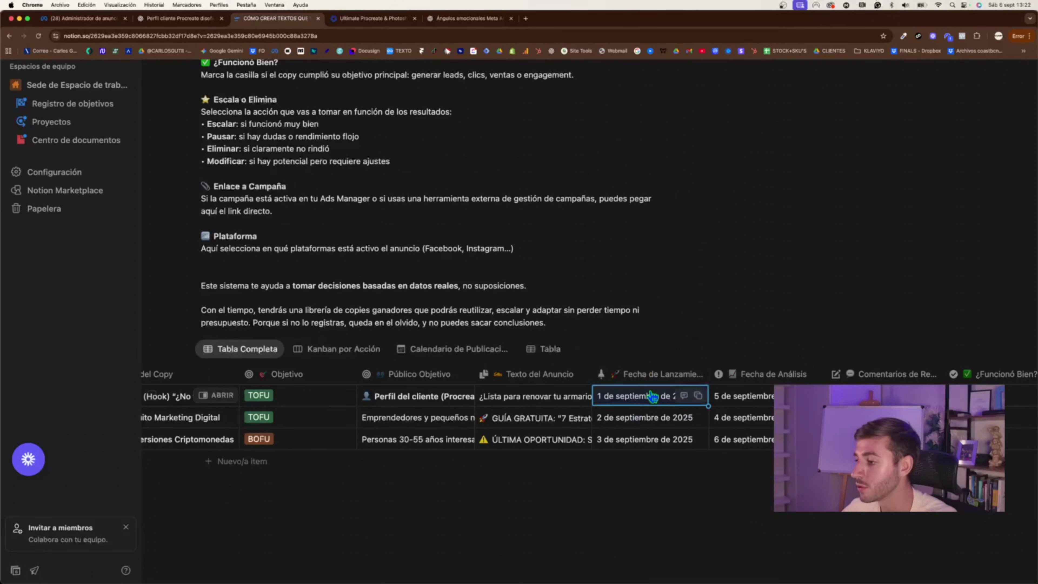
{"action": "left_click", "coordinate": [650, 400]}
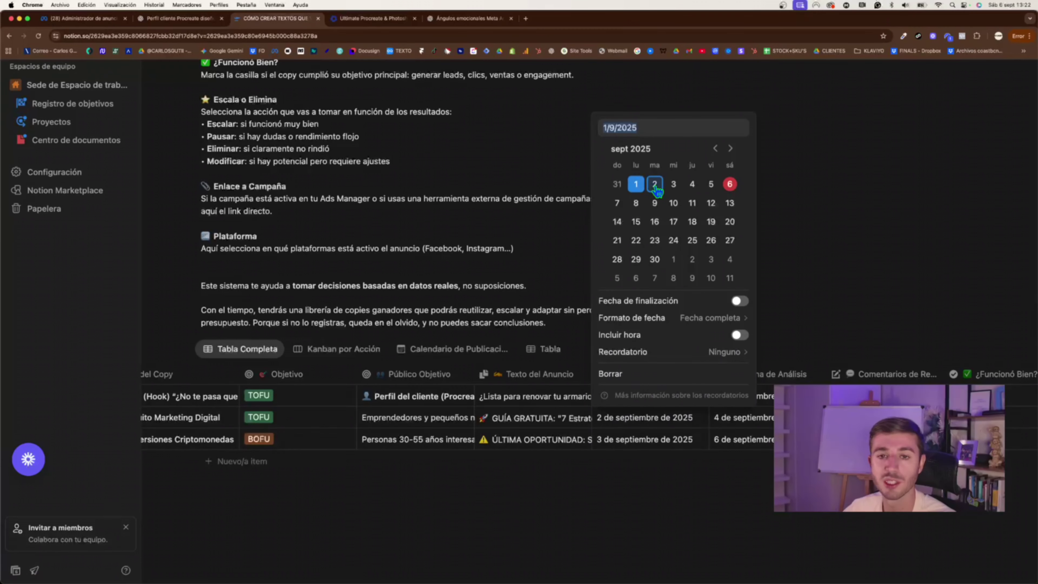
{"action": "left_click", "coordinate": [655, 185]}
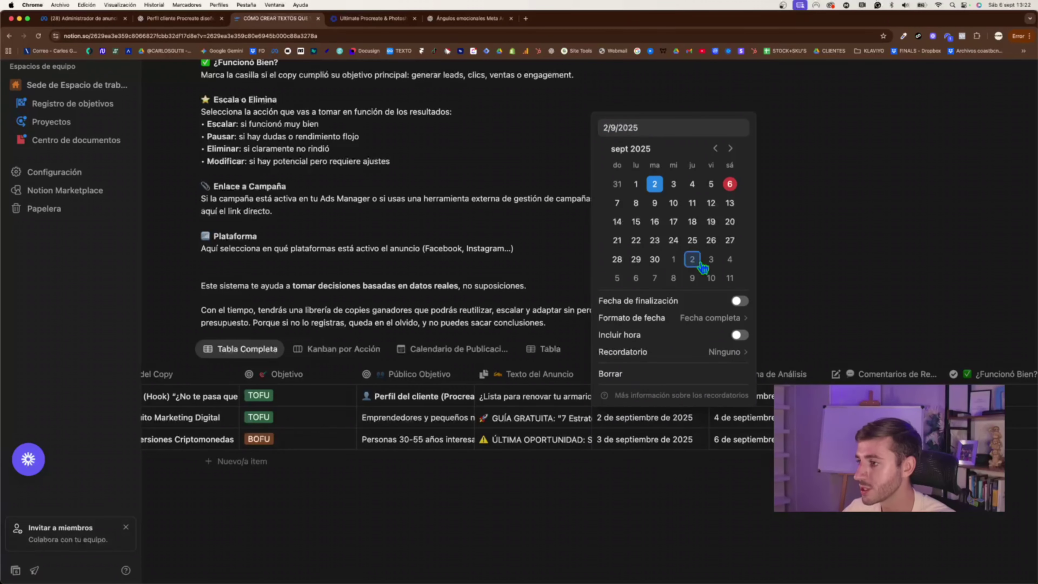
{"action": "left_click", "coordinate": [830, 248]}
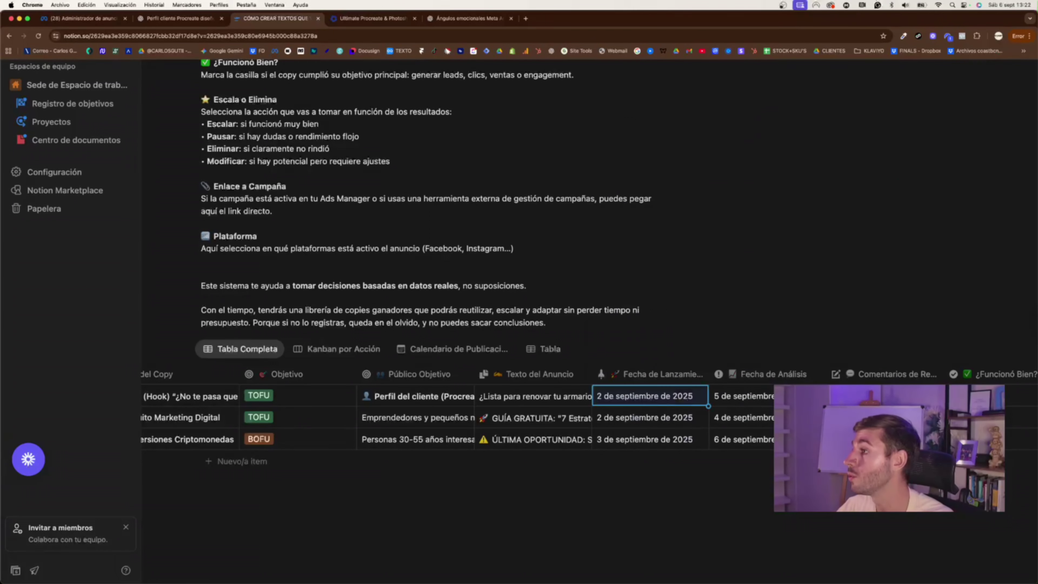
Step: Set the first row's Fecha de Análisis to 6 September 2025
{"action": "left_click", "coordinate": [742, 396]}
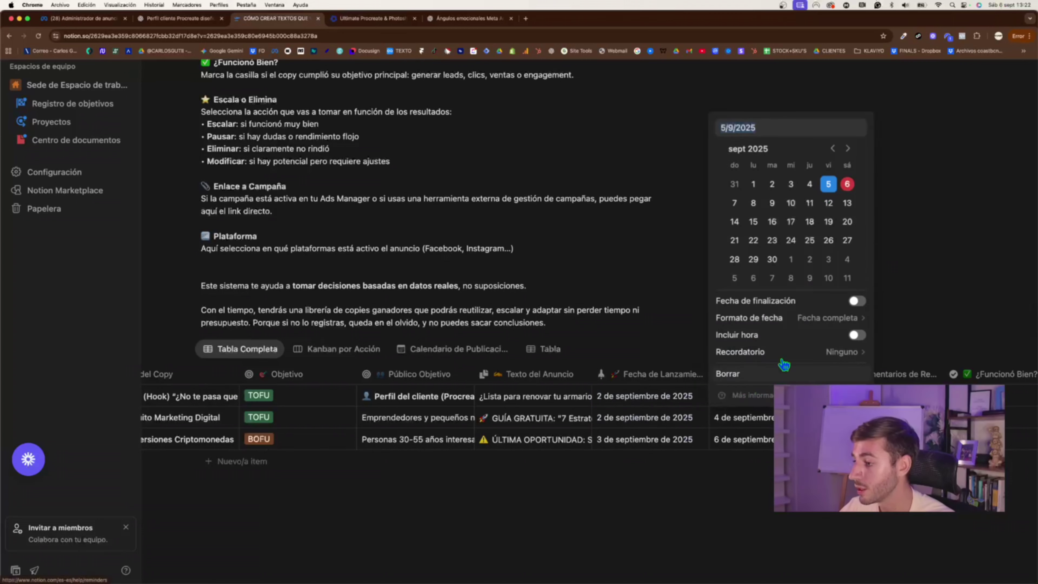
{"action": "left_click", "coordinate": [847, 184]}
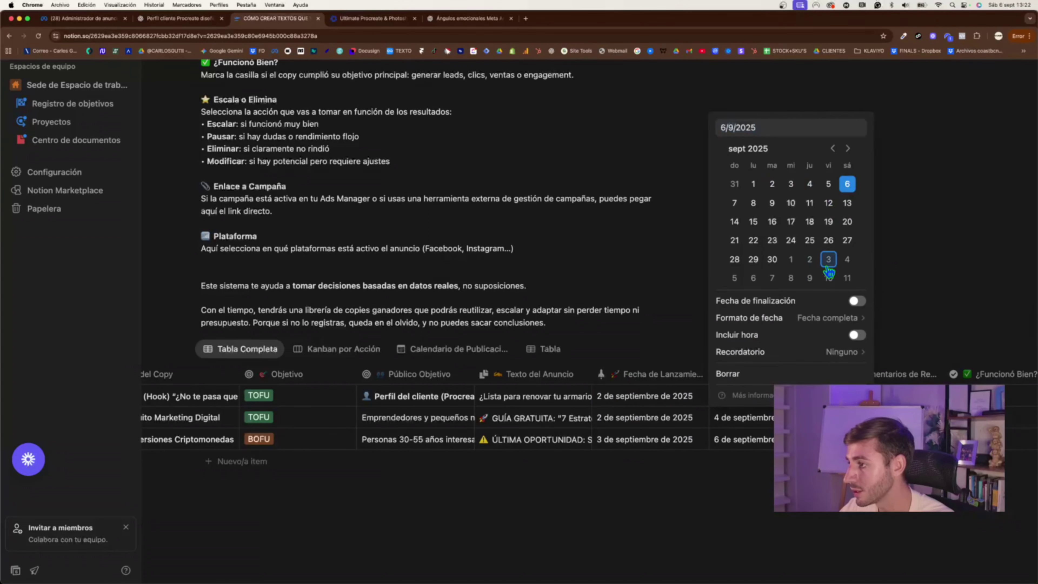
{"action": "key", "text": "Escape"}
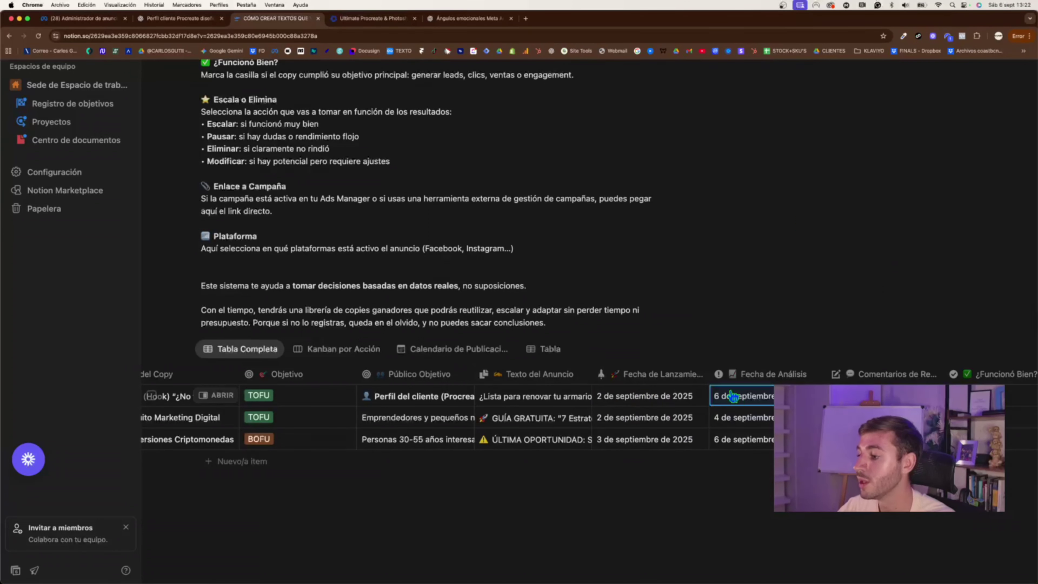
Step: Hide the sidebar and read the first row's full entry under Comentarios de Rendimiento
{"action": "key", "text": "super+backslash"}
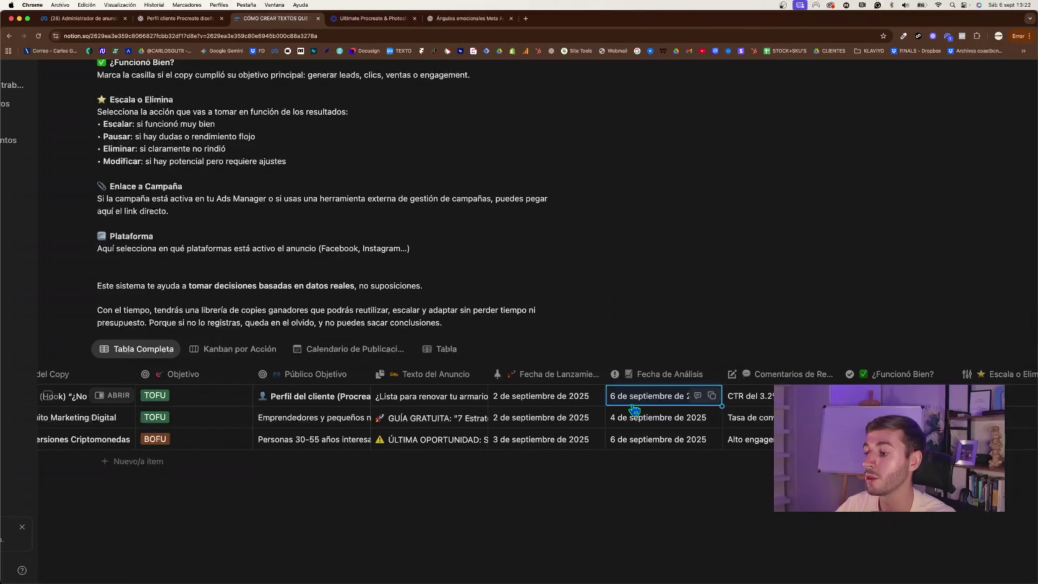
{"action": "scroll", "coordinate": [654, 404], "scroll_direction": "right", "scroll_amount": 3}
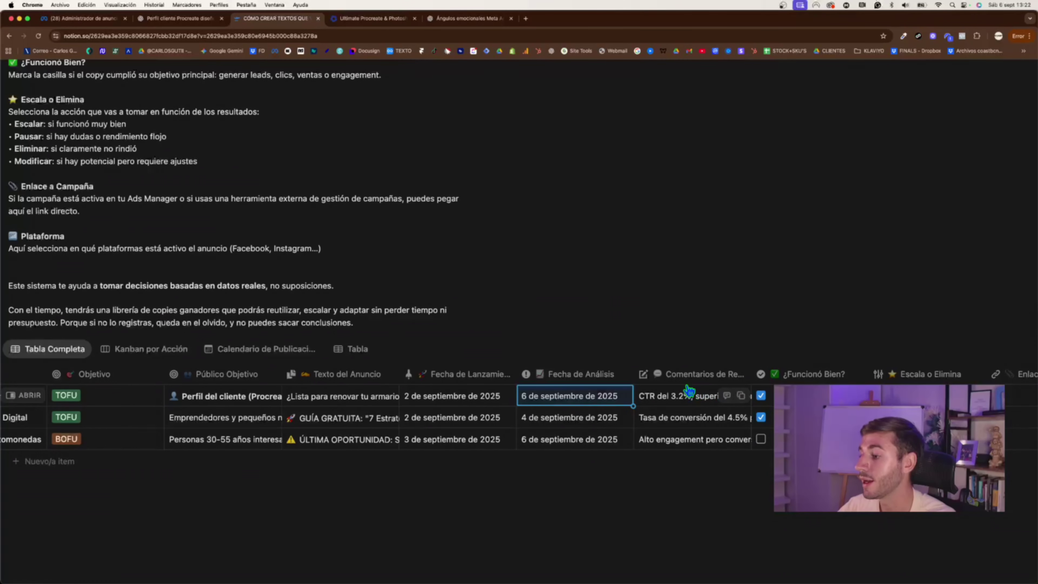
{"action": "left_click", "coordinate": [691, 380]}
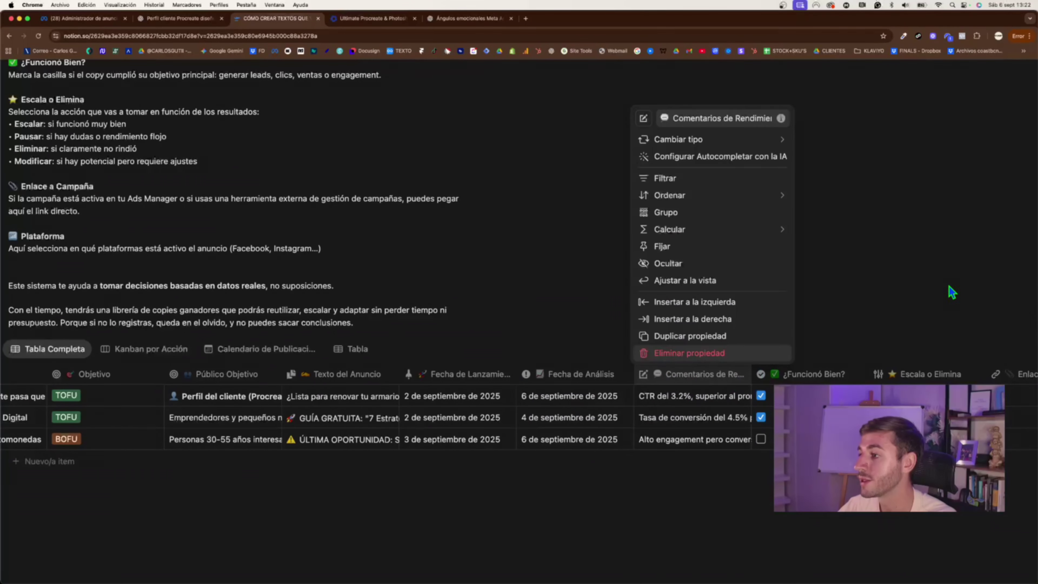
{"action": "left_click", "coordinate": [939, 264]}
{"action": "left_click", "coordinate": [669, 405]}
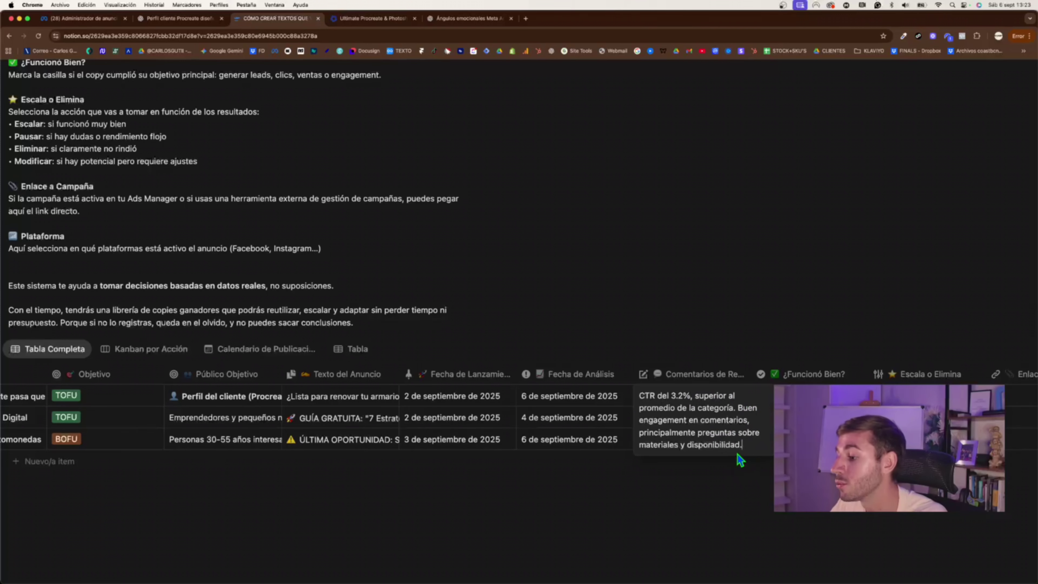
{"action": "key", "text": "Escape"}
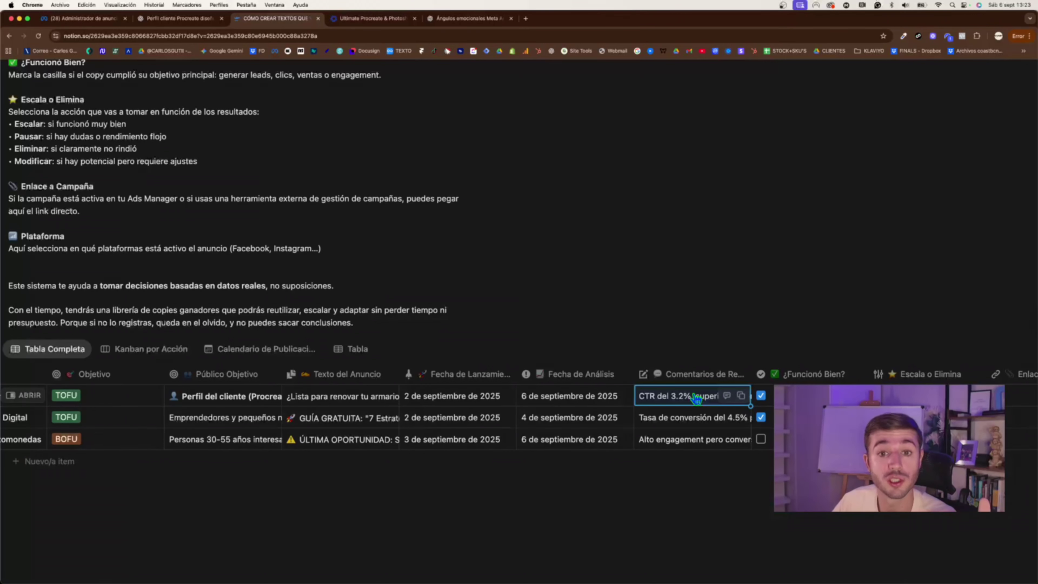
Step: Try out the first row's ¿Funcionó Bien? checkbox, restore it, and view the available Escala o Elimina options
{"action": "scroll", "coordinate": [592, 416], "scroll_direction": "right", "scroll_amount": 5}
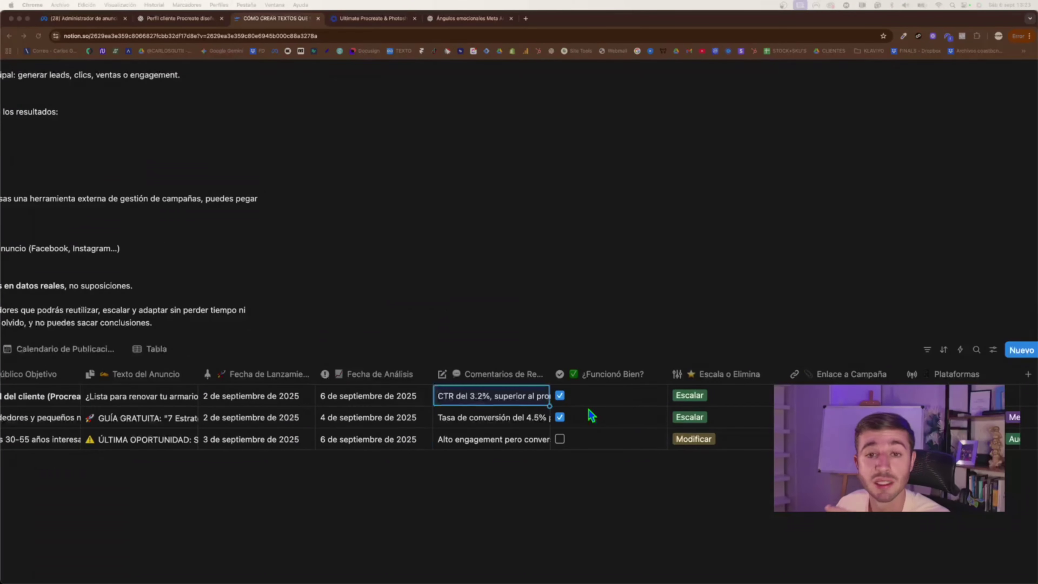
{"action": "left_click", "coordinate": [562, 402]}
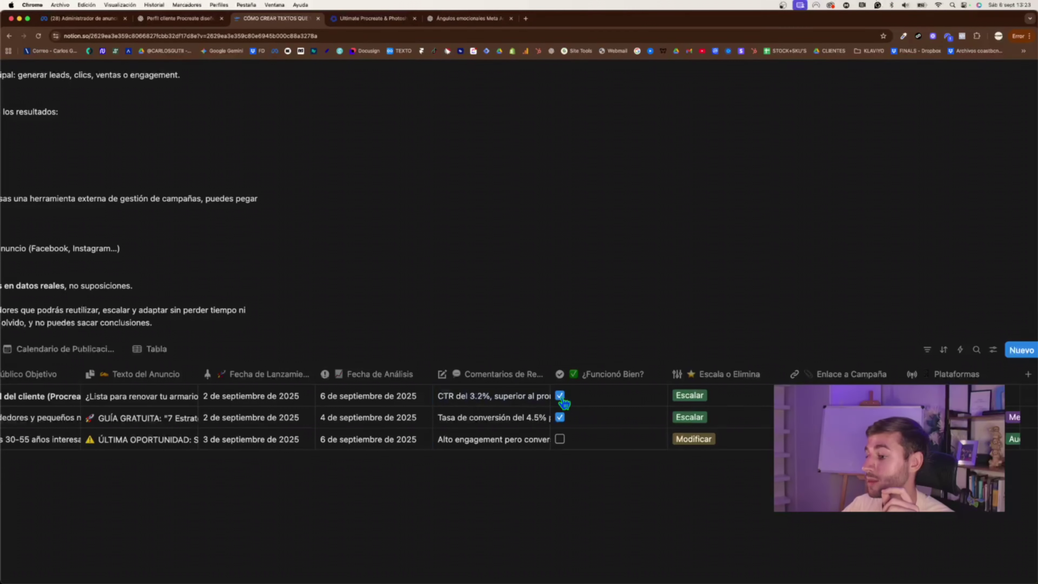
{"action": "left_click", "coordinate": [560, 396]}
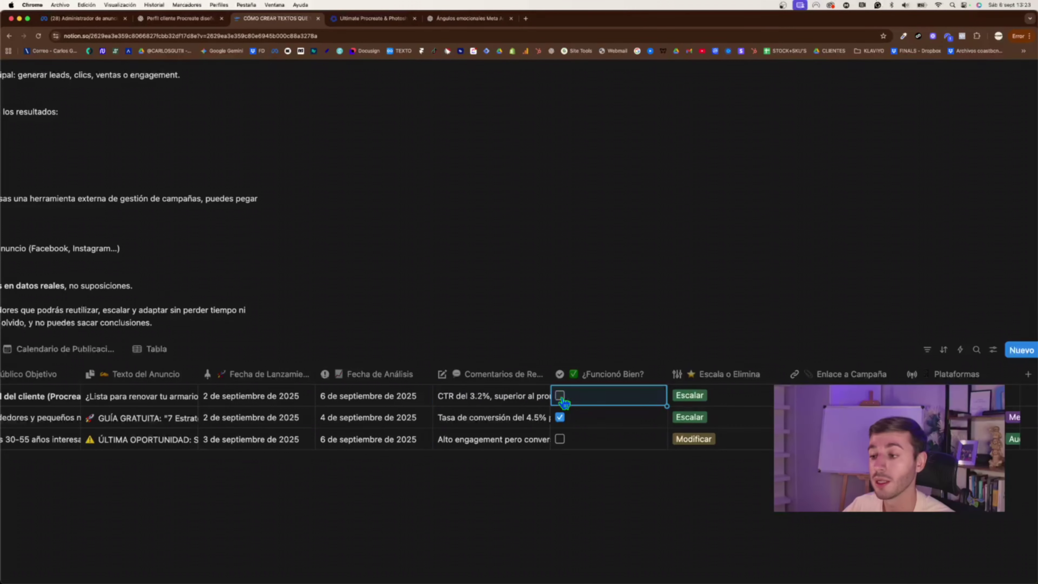
{"action": "left_click", "coordinate": [561, 397]}
{"action": "left_click", "coordinate": [695, 397]}
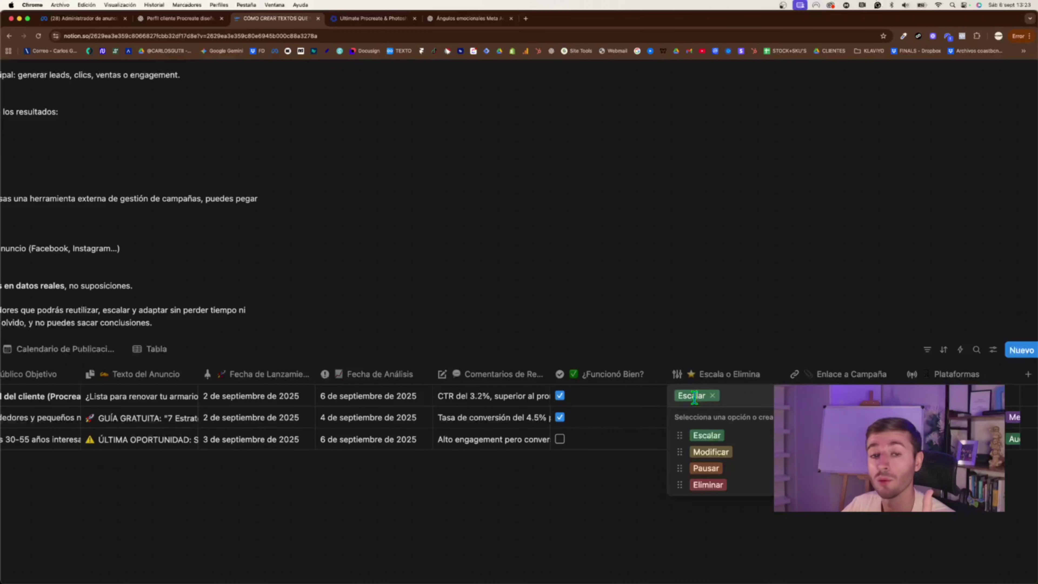
{"action": "left_click", "coordinate": [724, 327]}
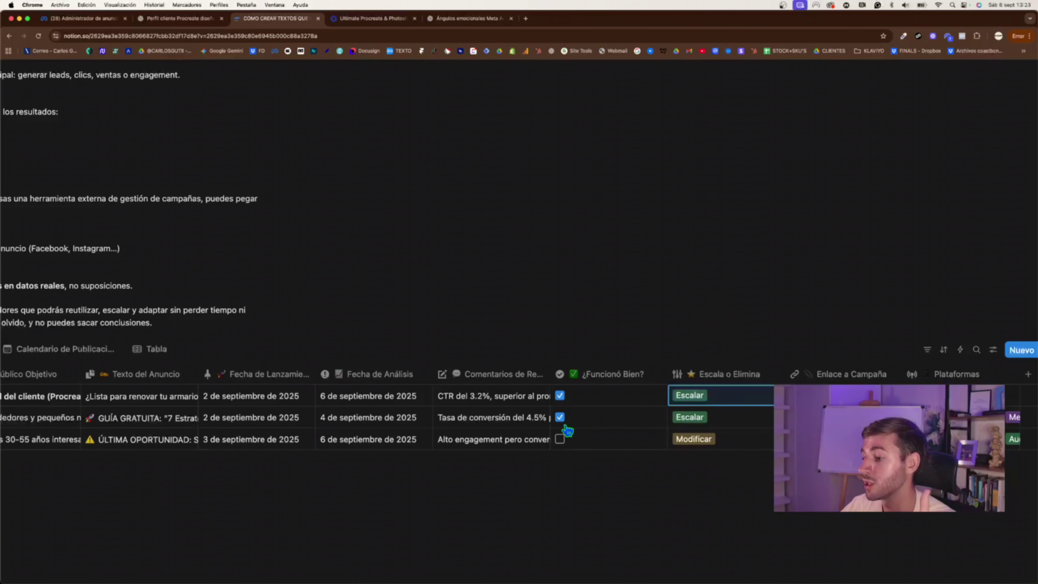
Step: Mark the first row as not having worked under ¿Funcionó Bien? and set its Escala o Elimina to Pausar
{"action": "left_click", "coordinate": [560, 397]}
{"action": "left_click", "coordinate": [716, 403]}
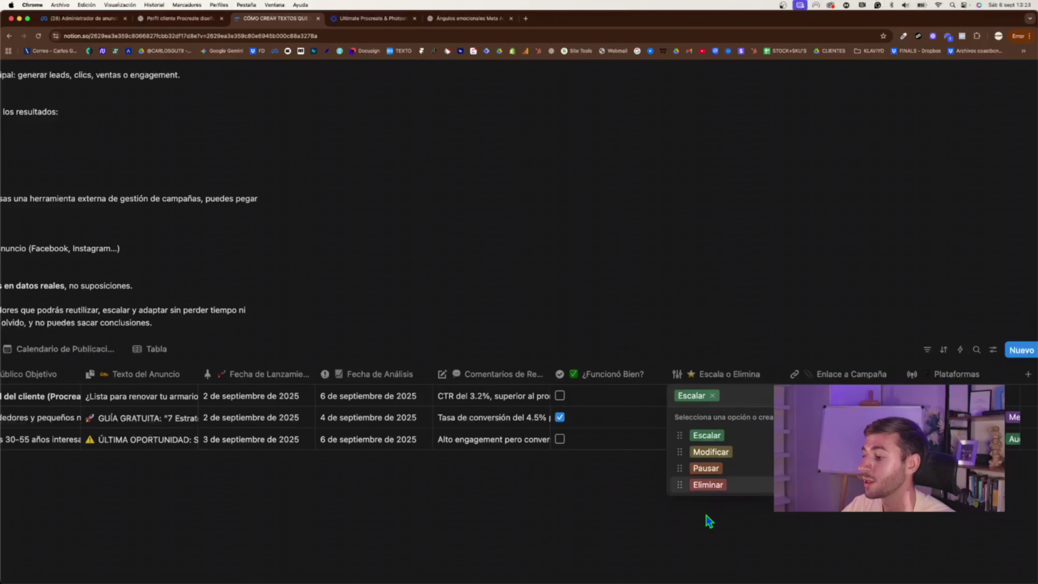
{"action": "left_click", "coordinate": [740, 469]}
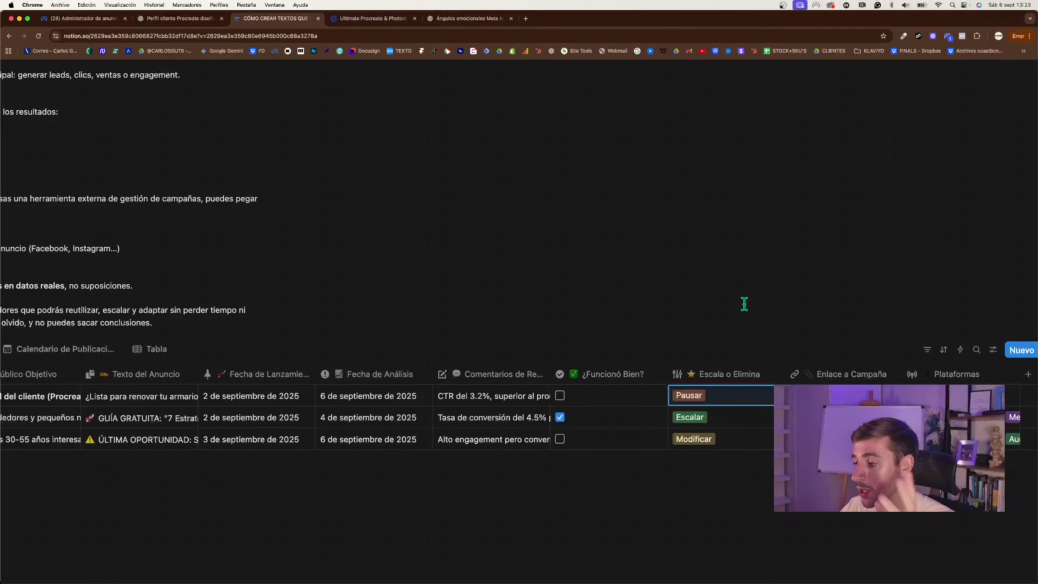
Step: Switch to Meta Ads Manager, open ad 7 of the N_COLD_ES campaign for editing, and copy and open its shareable Facebook preview link
{"action": "scroll", "coordinate": [738, 402], "scroll_direction": "right", "scroll_amount": 3}
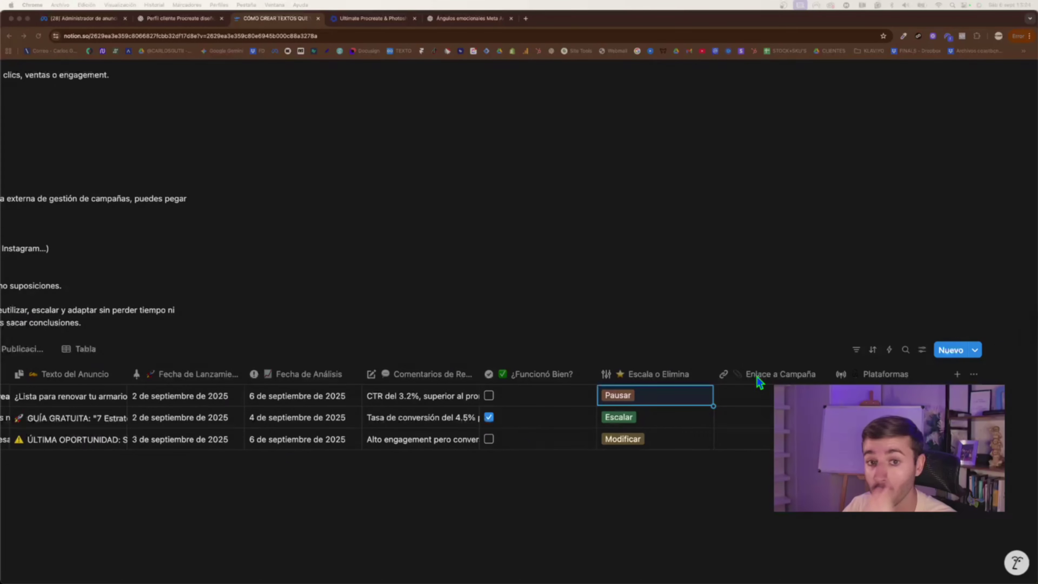
{"action": "left_click", "coordinate": [730, 399]}
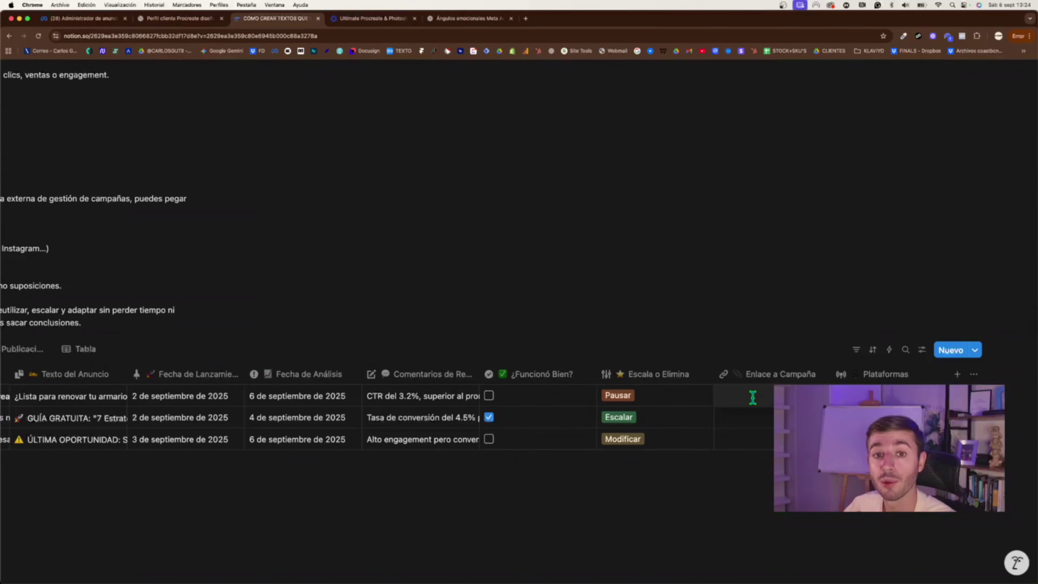
{"action": "key", "text": "Escape"}
{"action": "left_click", "coordinate": [79, 19]}
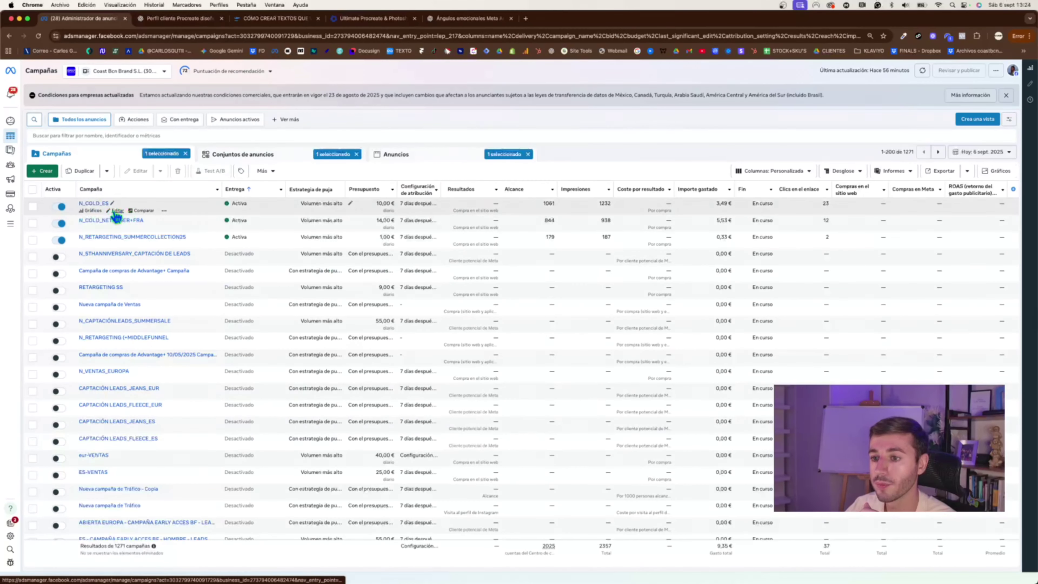
{"action": "left_click", "coordinate": [117, 210]}
{"action": "left_click", "coordinate": [75, 176]}
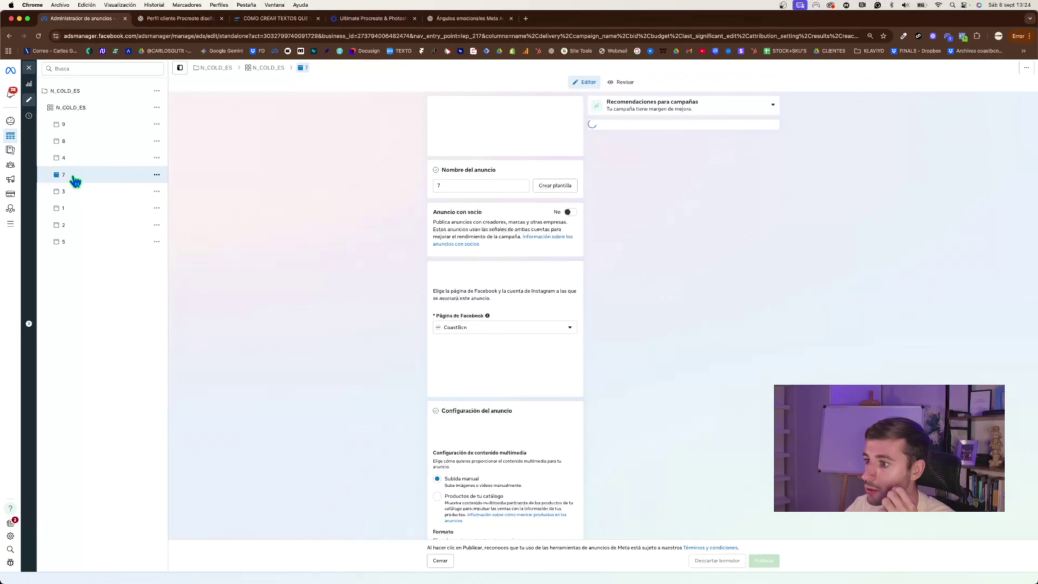
{"action": "left_click", "coordinate": [766, 129]}
{"action": "left_click", "coordinate": [796, 166]}
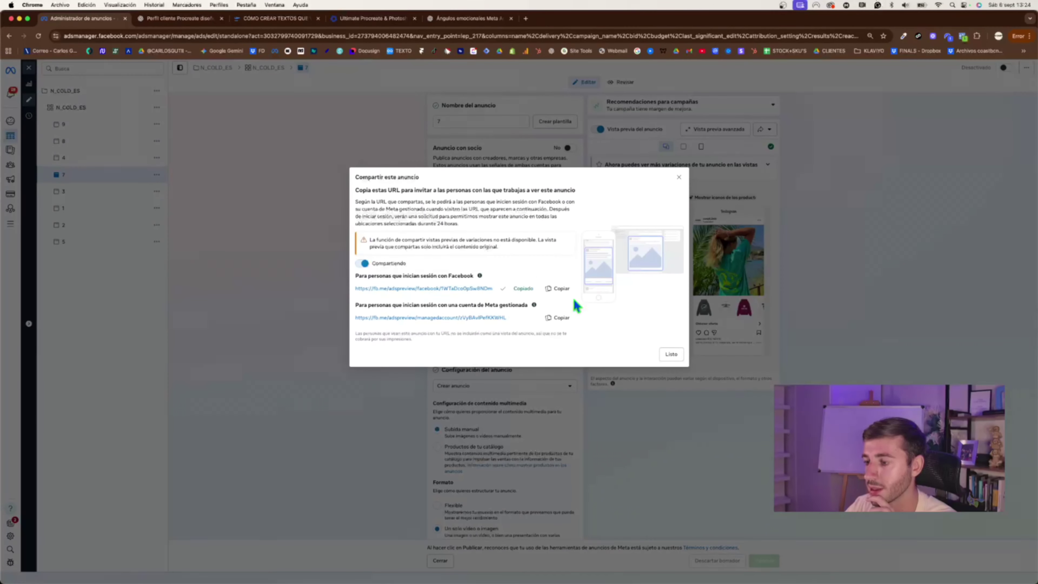
{"action": "left_click", "coordinate": [461, 290]}
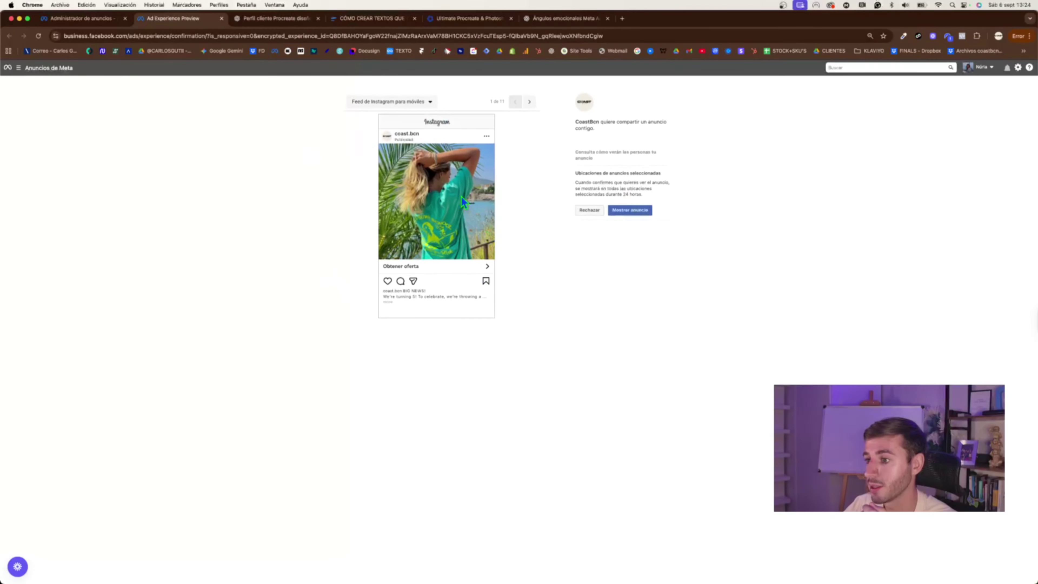
Step: Return to the Notion table and paste the copied ad preview link into the first row's Enlace a Campaña
{"action": "left_click", "coordinate": [384, 18]}
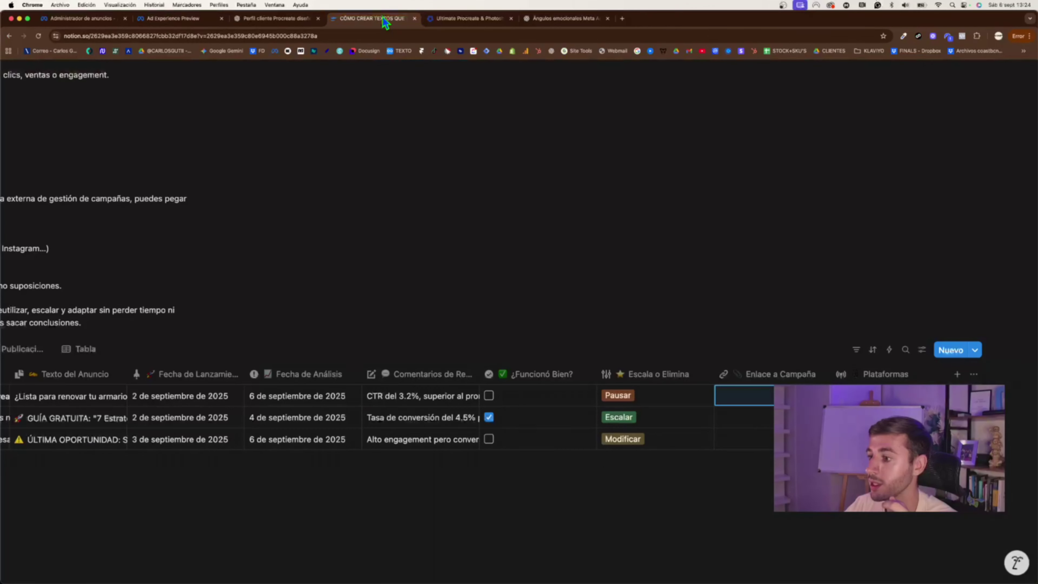
{"action": "left_click", "coordinate": [760, 395]}
{"action": "key", "text": "super+v"}
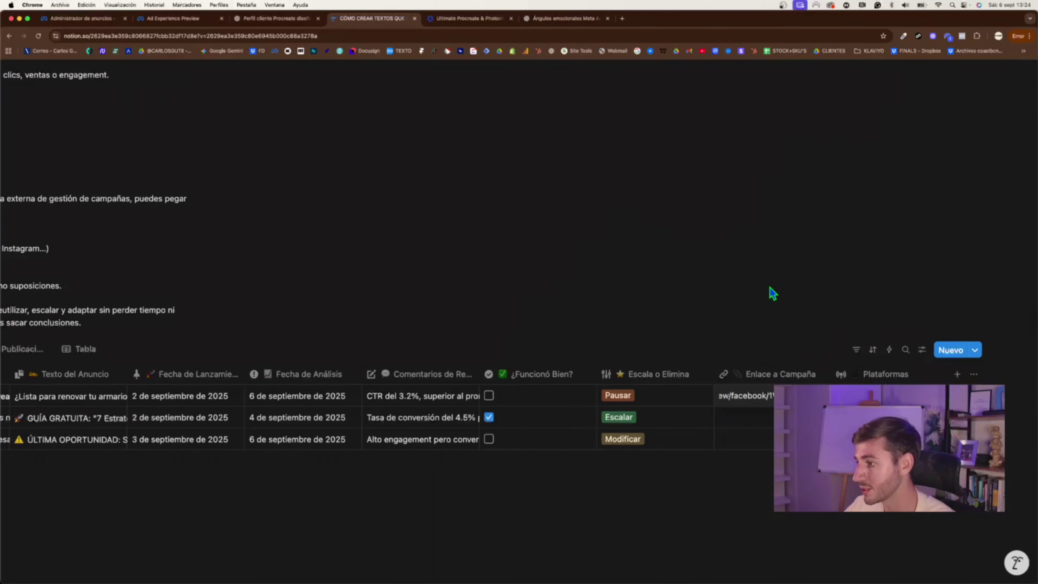
{"action": "key", "text": "Return"}
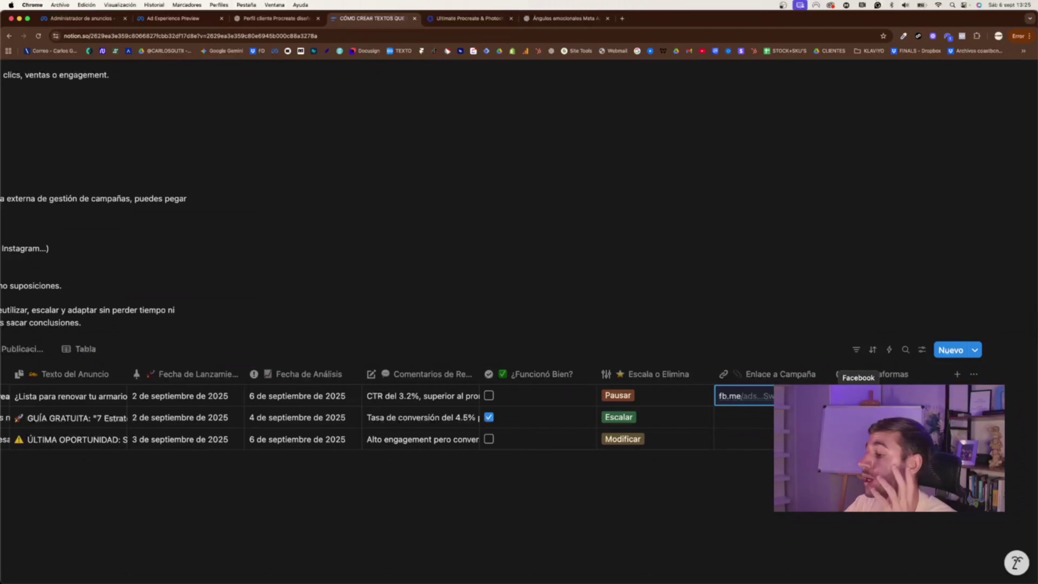
{"action": "key", "text": "Escape"}
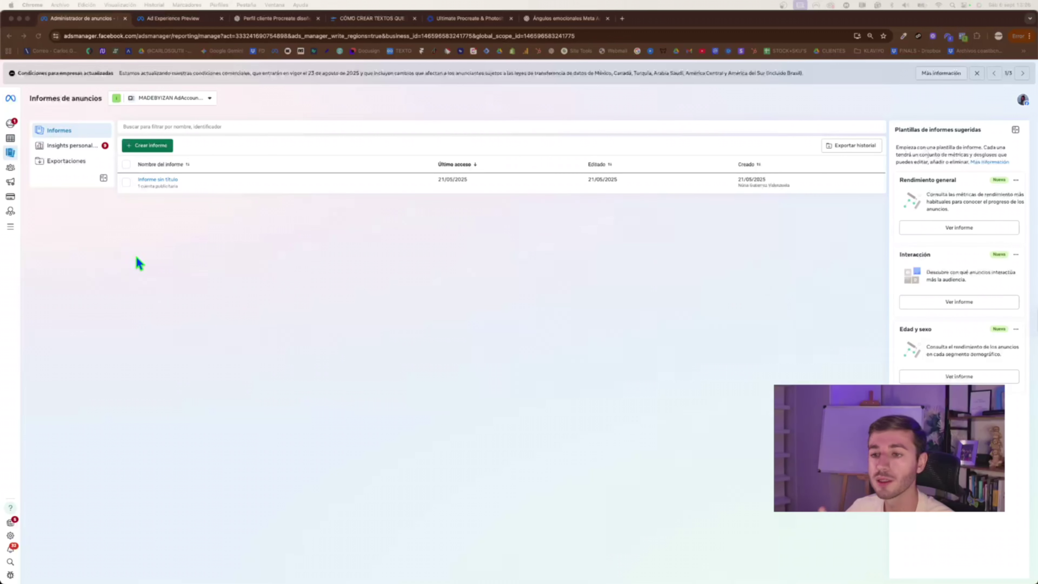
Step: Create an ad report named TEXTOS in Meta Ads Reporting and add the Texto breakdown to its pivot table
{"action": "left_click", "coordinate": [97, 265]}
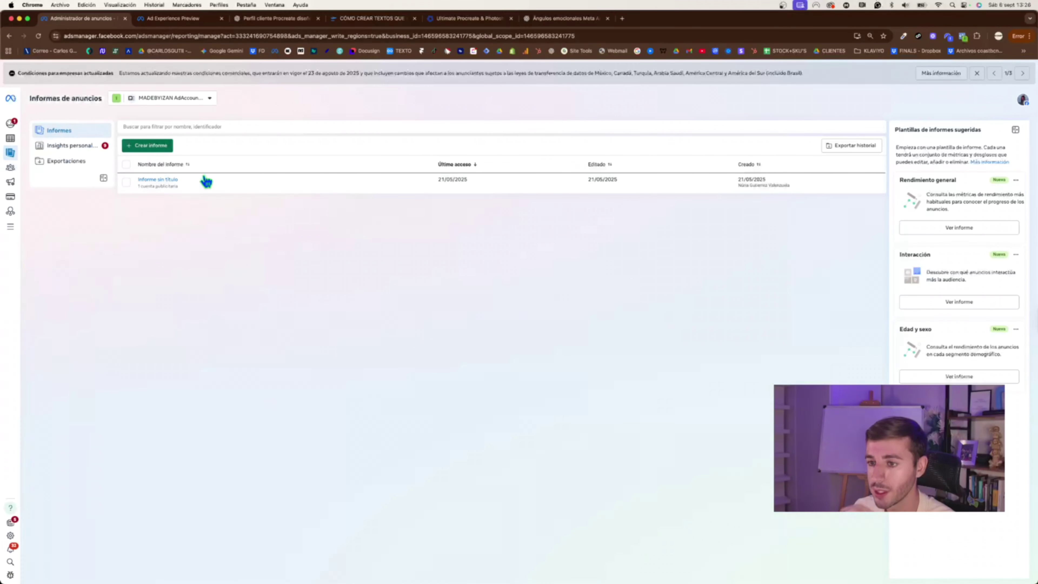
{"action": "left_click", "coordinate": [153, 147]}
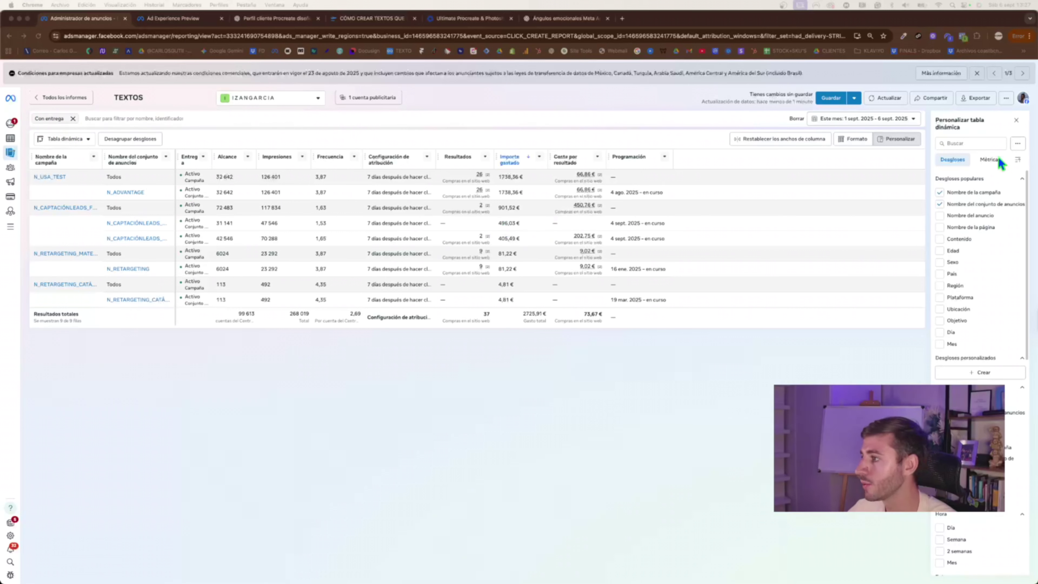
{"action": "left_click", "coordinate": [973, 143]}
{"action": "type", "text": "TEXTO"}
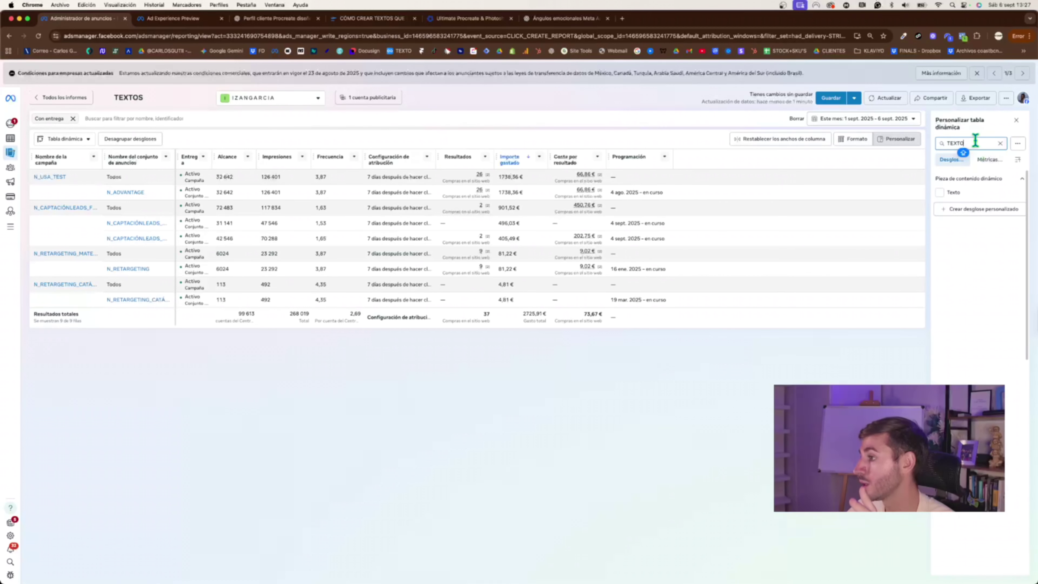
{"action": "left_click", "coordinate": [956, 195]}
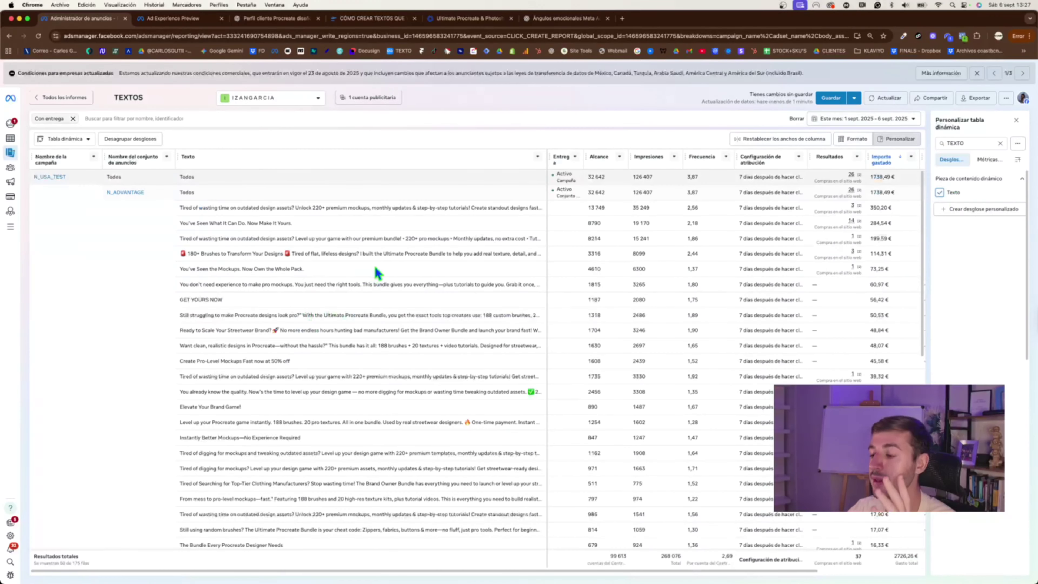
Step: Compare results, amount spent and cost per result across the ad texts, focusing on "You've Seen What It Can Do. Now Make It Yours."
{"action": "scroll", "coordinate": [375, 266], "scroll_direction": "down", "scroll_amount": 10}
{"action": "scroll", "coordinate": [402, 311], "scroll_direction": "up", "scroll_amount": 10}
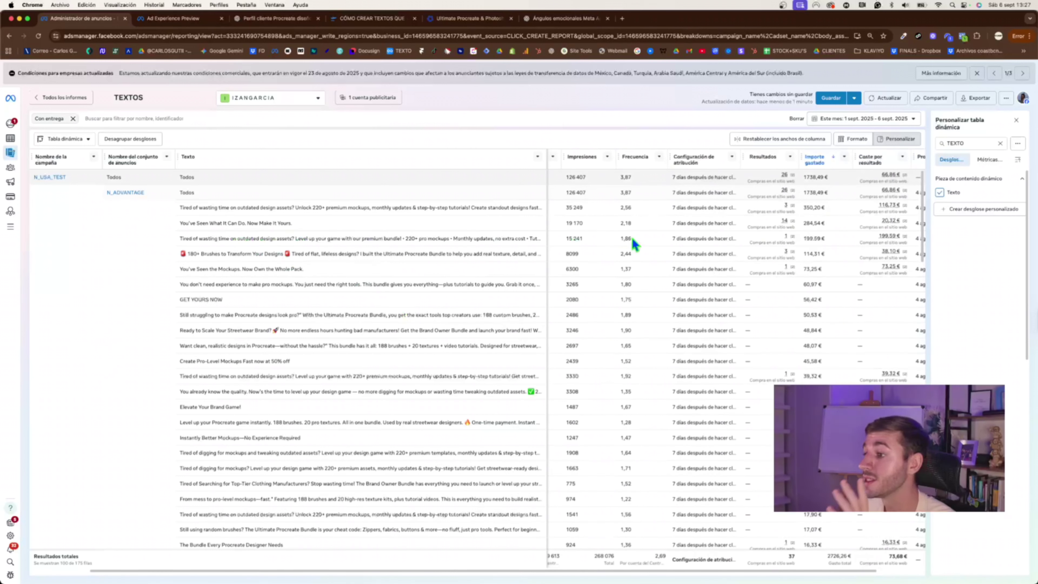
{"action": "scroll", "coordinate": [632, 238], "scroll_direction": "right", "scroll_amount": 2}
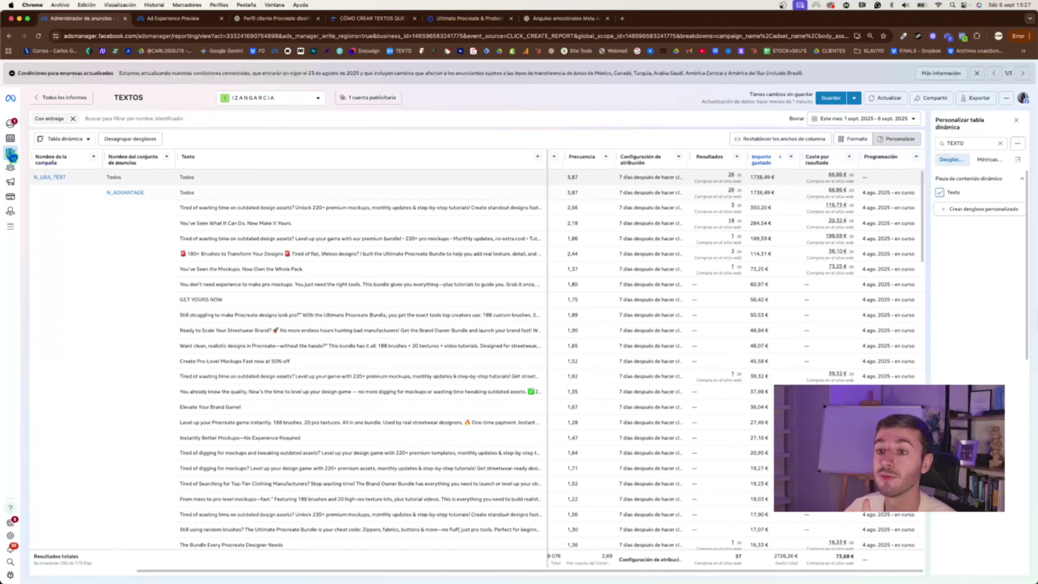
{"action": "mouse_move", "coordinate": [89, 165]}
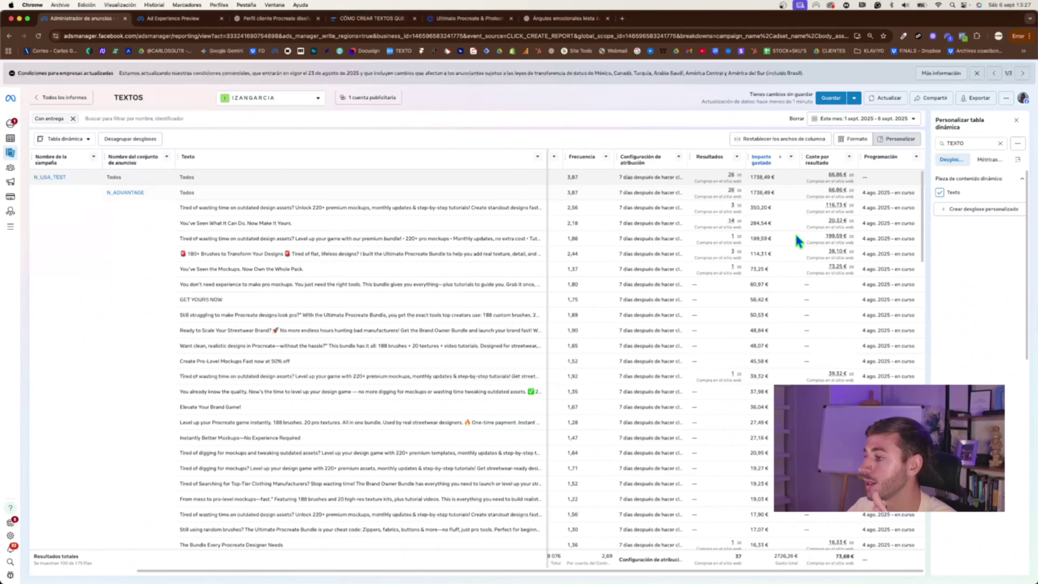
{"action": "scroll", "coordinate": [795, 233], "scroll_direction": "left", "scroll_amount": 5}
{"action": "scroll", "coordinate": [316, 223], "scroll_direction": "right", "scroll_amount": 3}
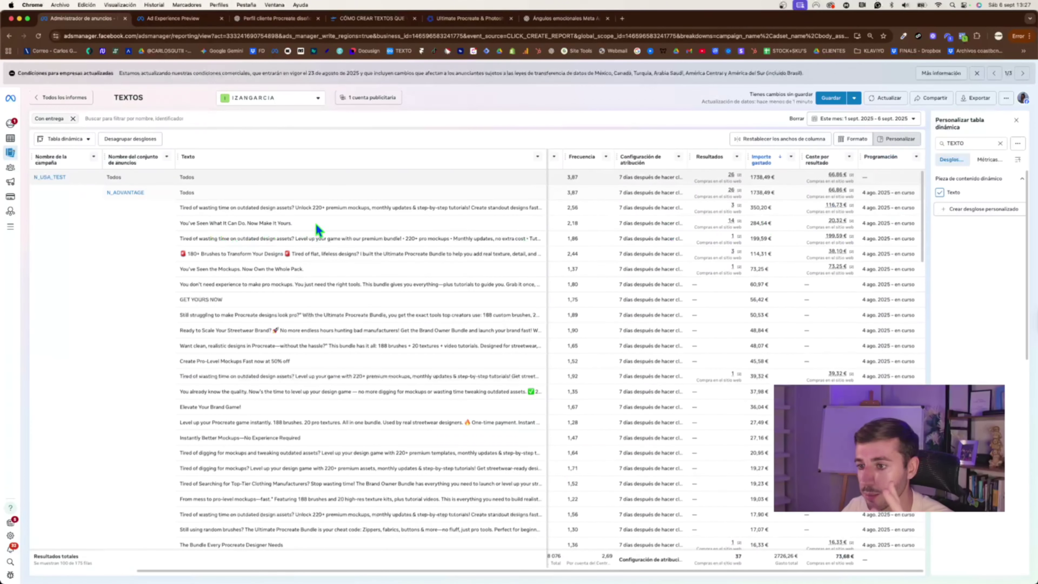
{"action": "left_click_drag", "start_coordinate": [311, 224], "coordinate": [172, 231]}
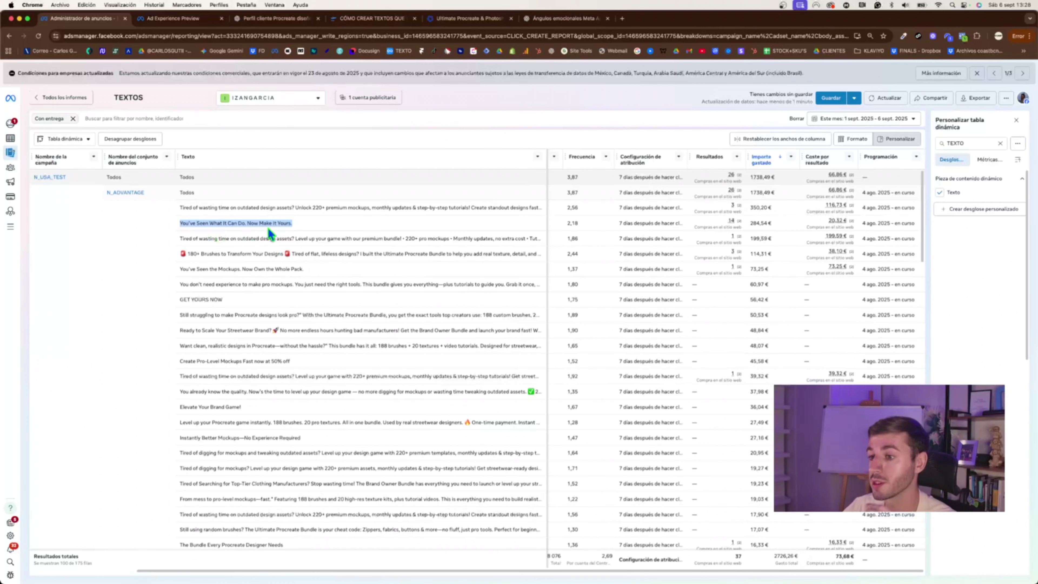
{"action": "left_click_drag", "start_coordinate": [290, 224], "coordinate": [310, 225]}
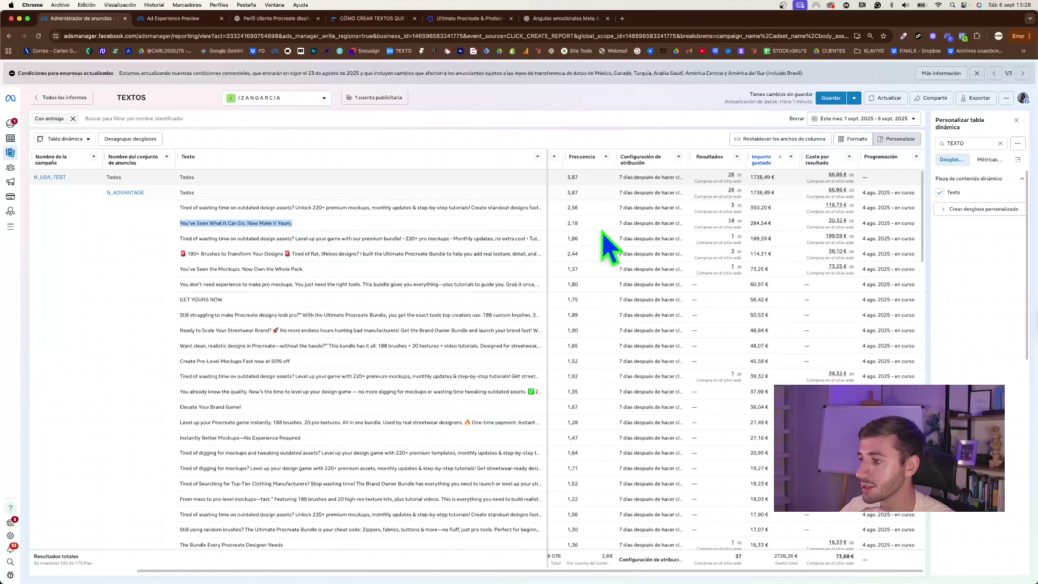
{"action": "mouse_move", "coordinate": [733, 222]}
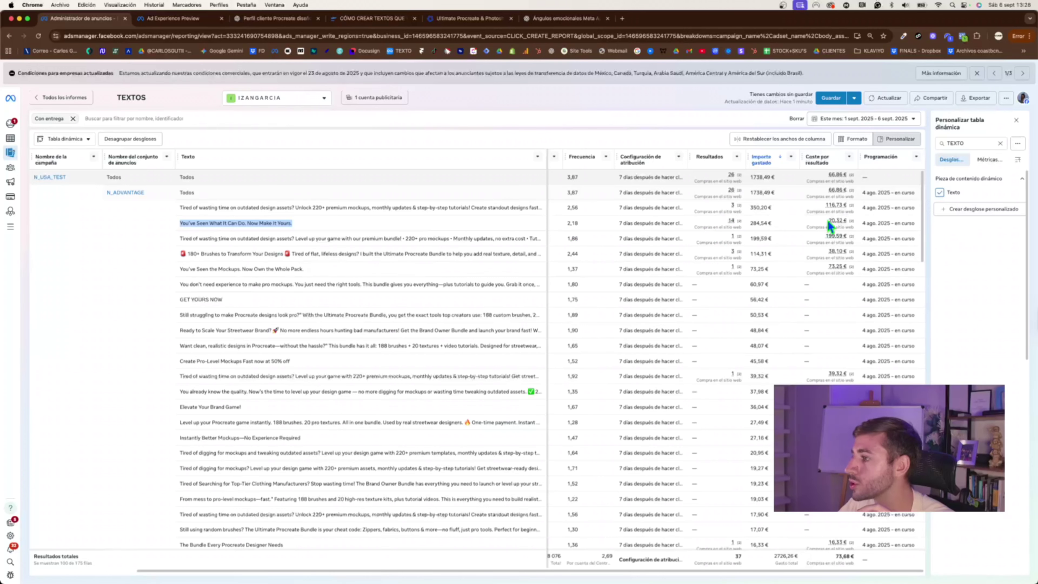
{"action": "mouse_move", "coordinate": [850, 222]}
{"action": "scroll", "coordinate": [834, 298], "scroll_direction": "down", "scroll_amount": 3}
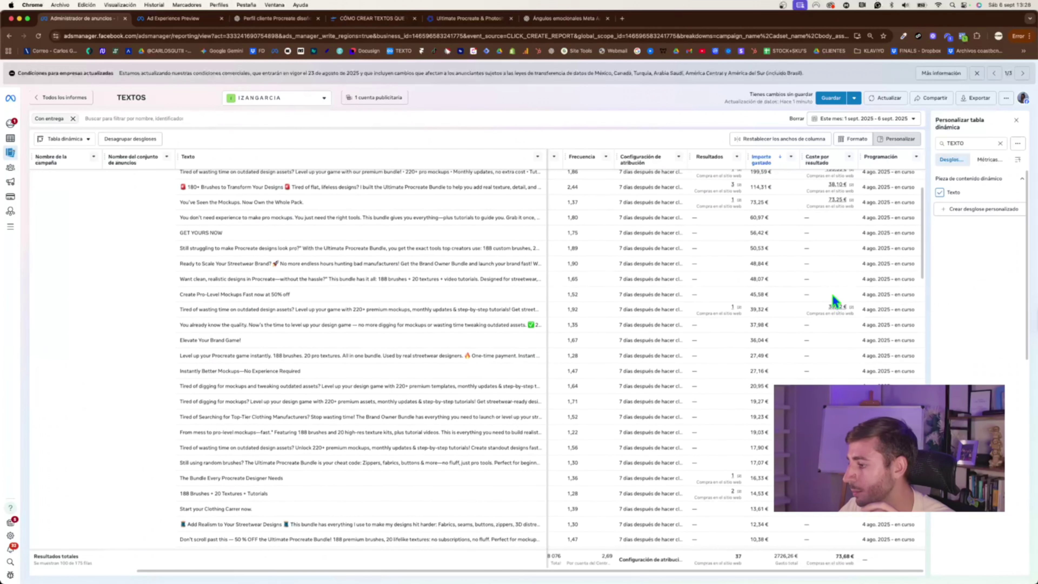
{"action": "scroll", "coordinate": [834, 301], "scroll_direction": "up", "scroll_amount": 3}
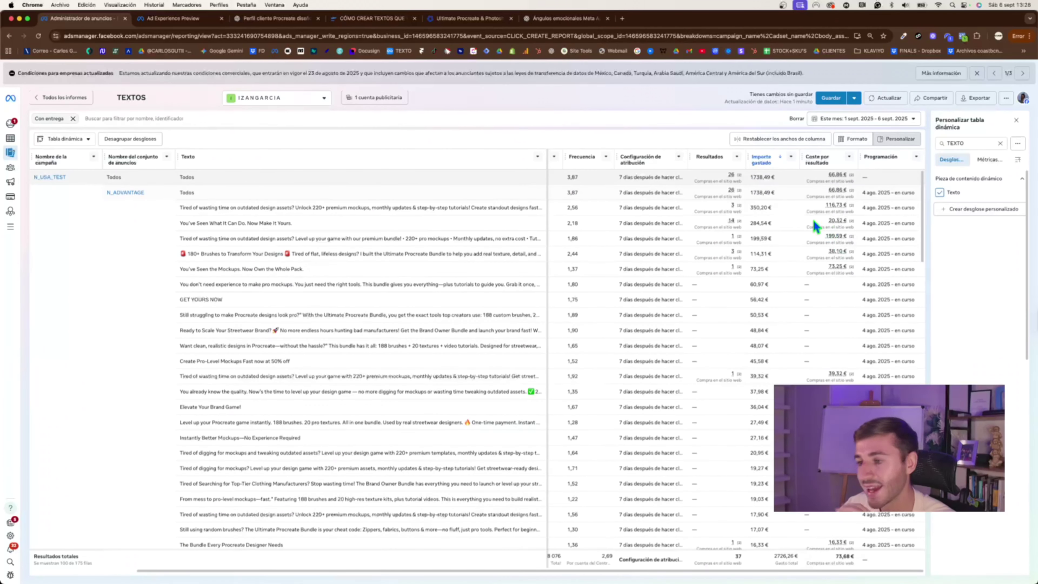